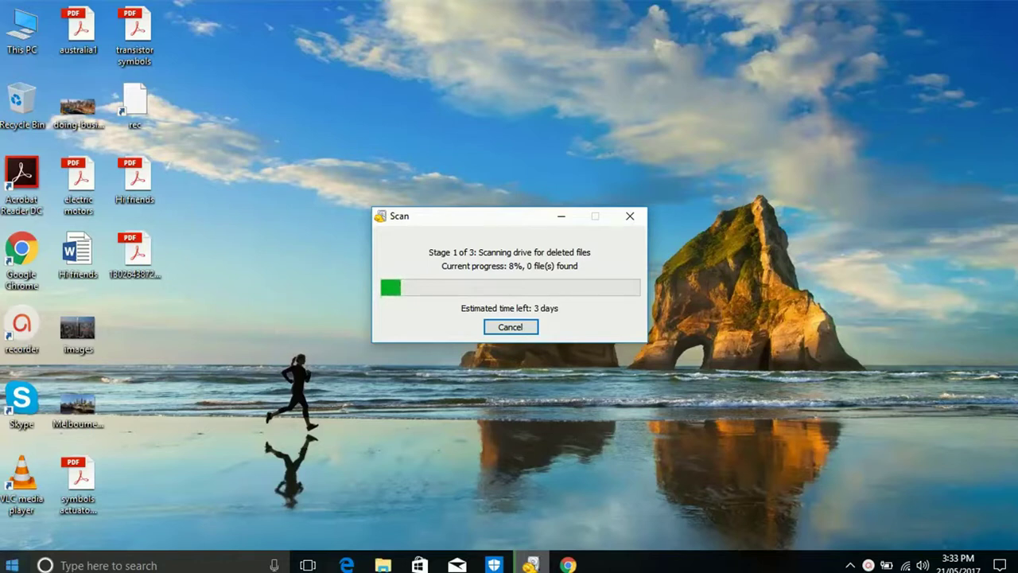
Open Word and load the recent document Hi friends stored on the Desktop.
left_click(12, 564)
left_click(515, 455)
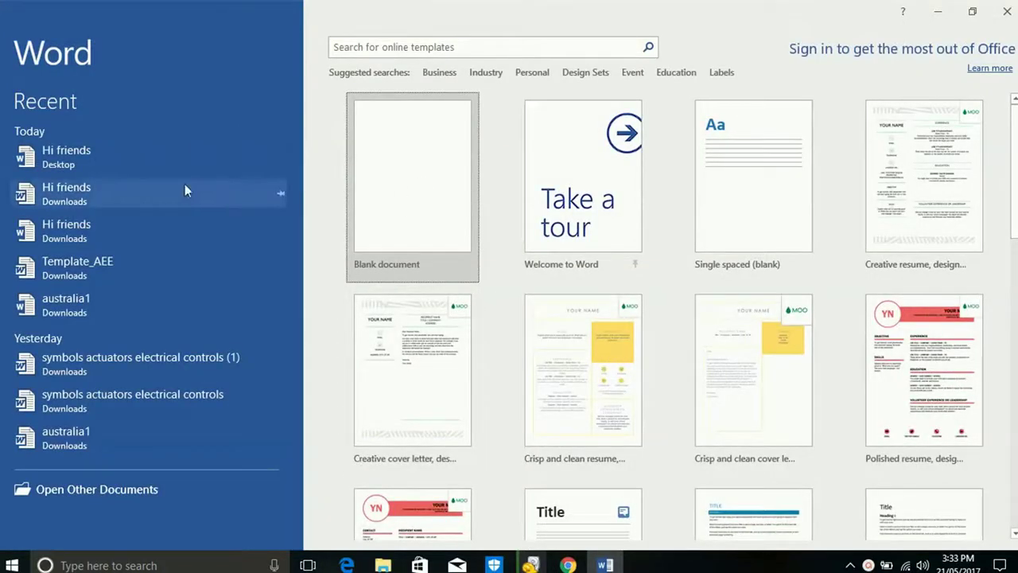
left_click(75, 151)
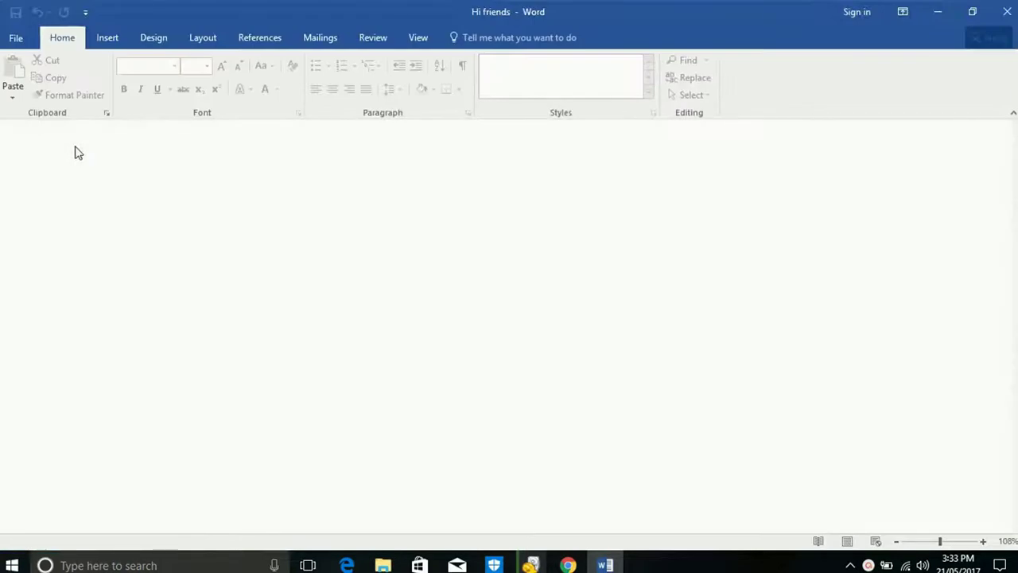
Save the document to the Desktop as a PDF named Hi friends, replacing the existing file, and close the published PDF and Word.
left_click(18, 39)
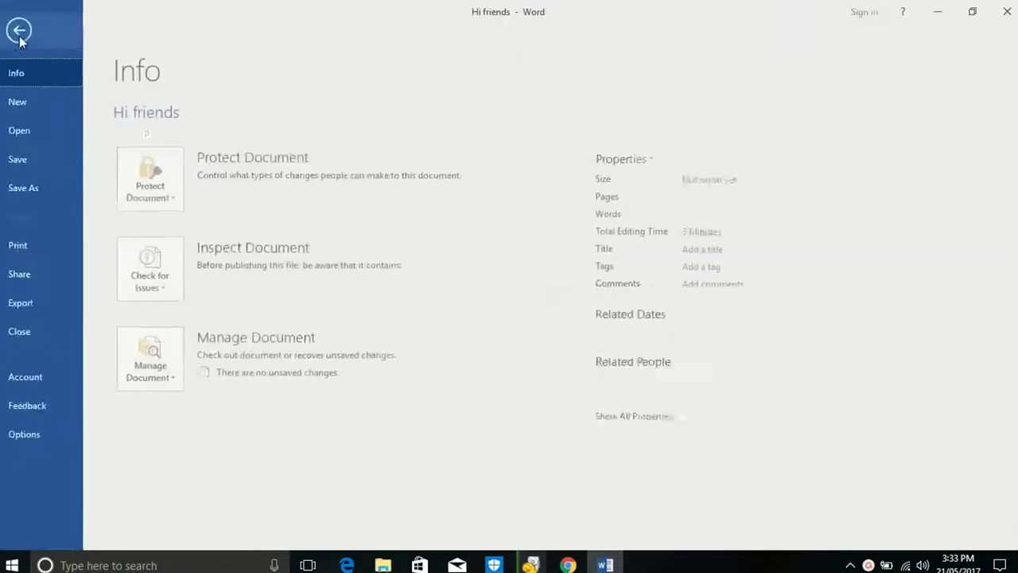
left_click(32, 189)
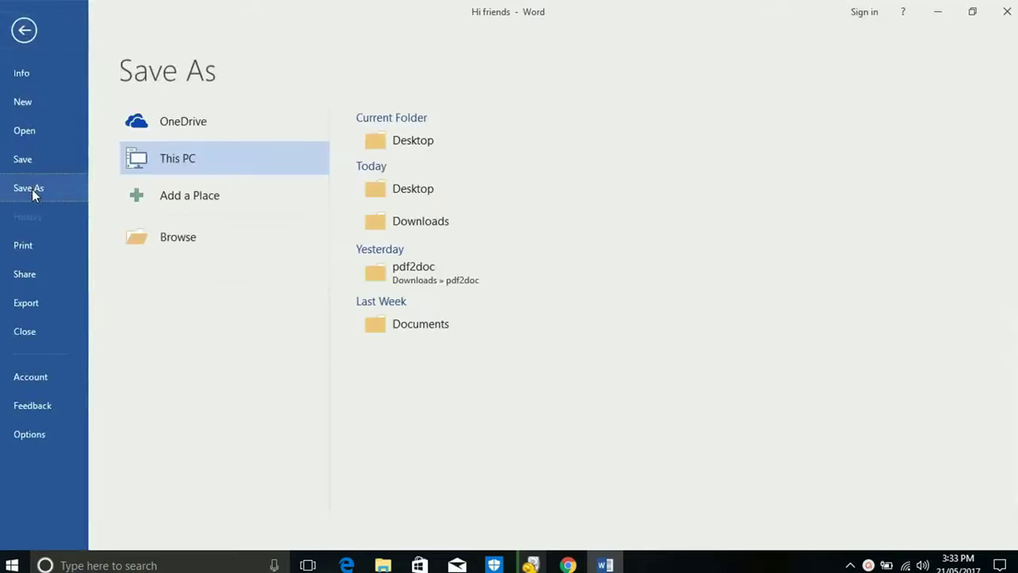
left_click(427, 187)
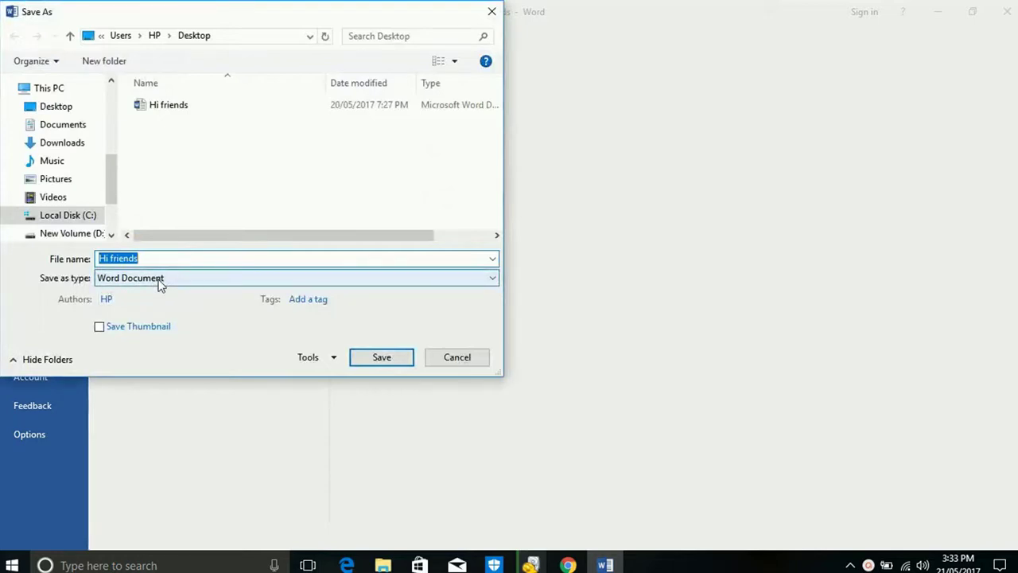
left_click(159, 284)
left_click(125, 362)
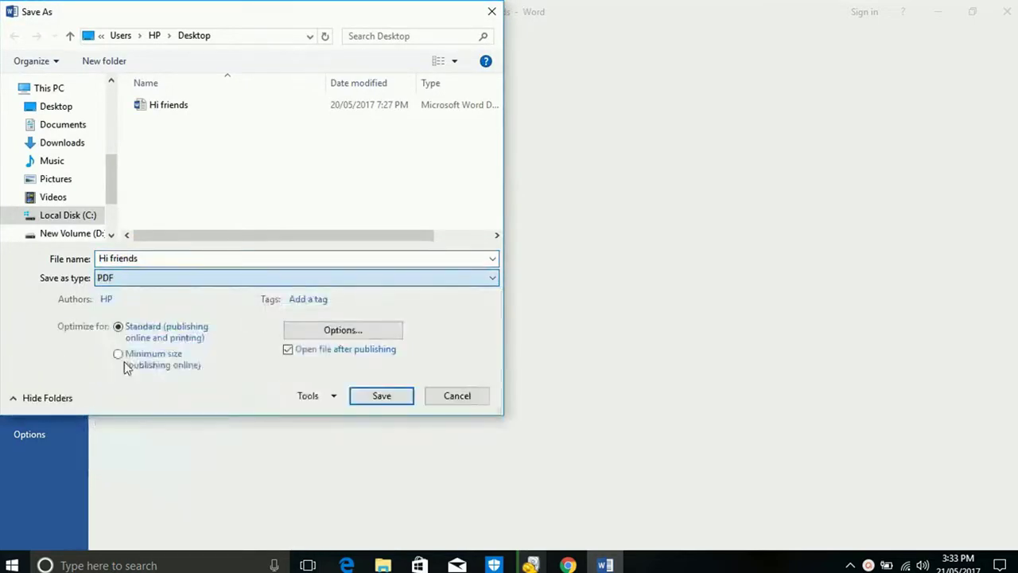
left_click(374, 396)
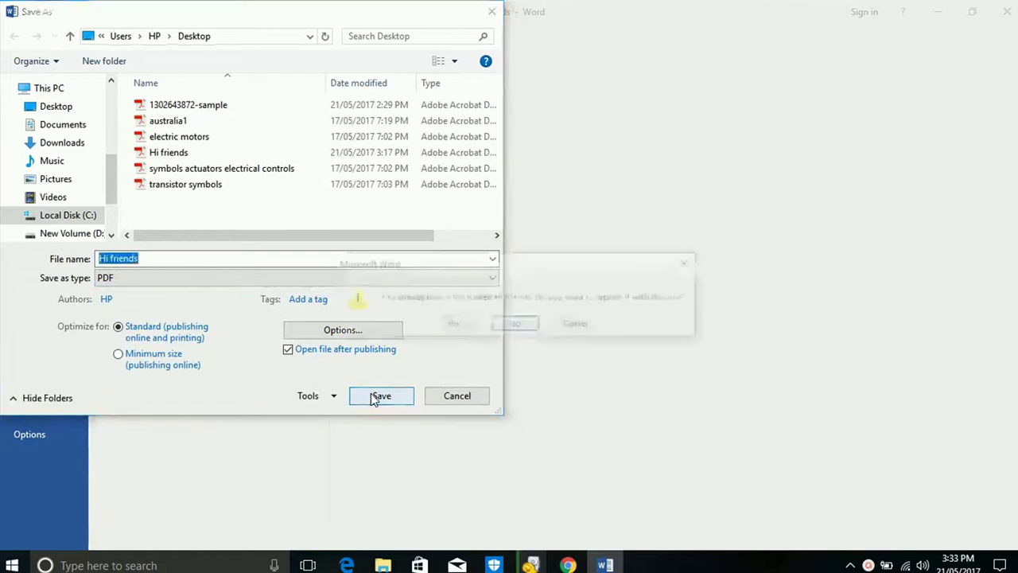
left_click(472, 324)
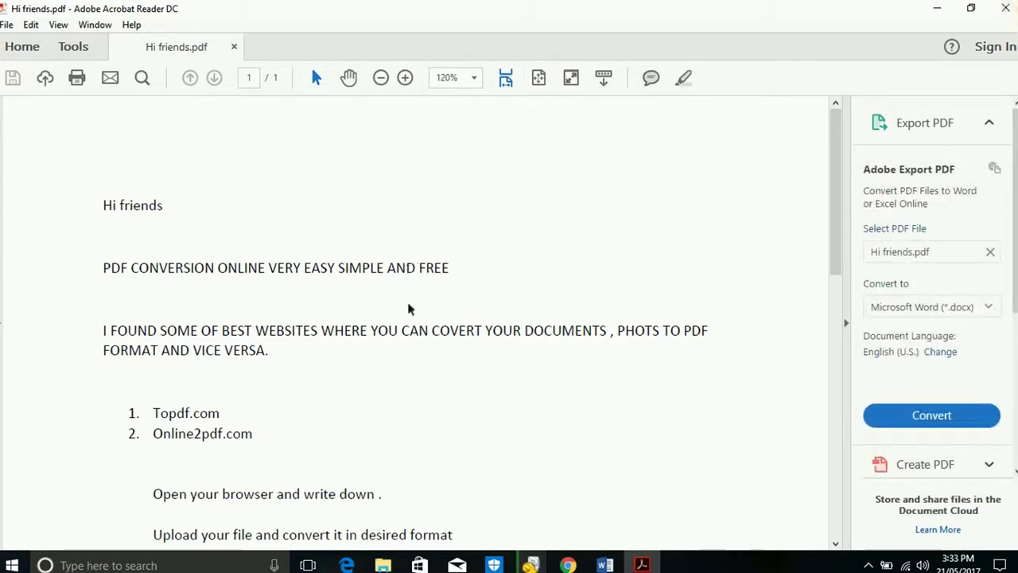
left_click(1007, 7)
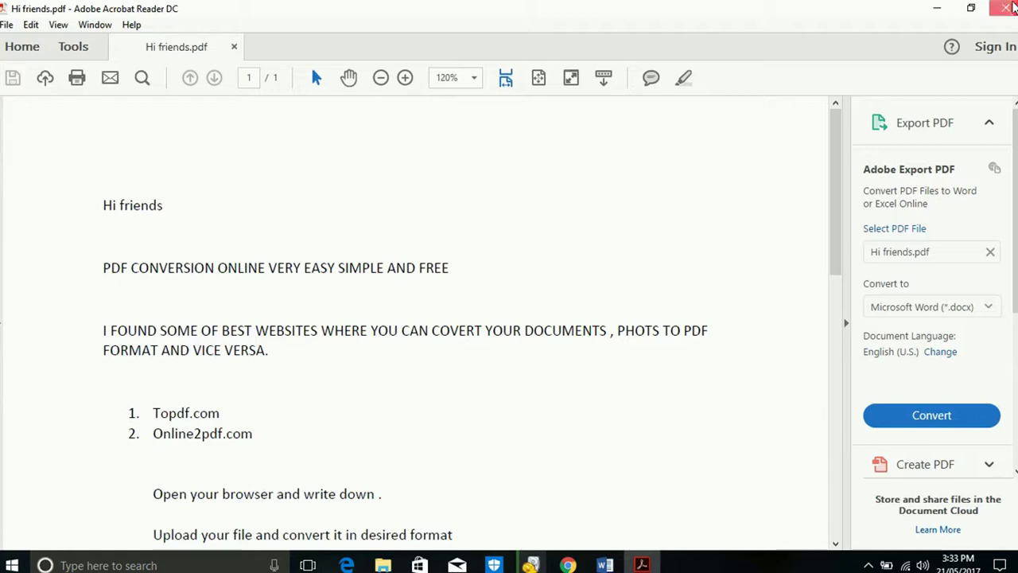
left_click(1007, 12)
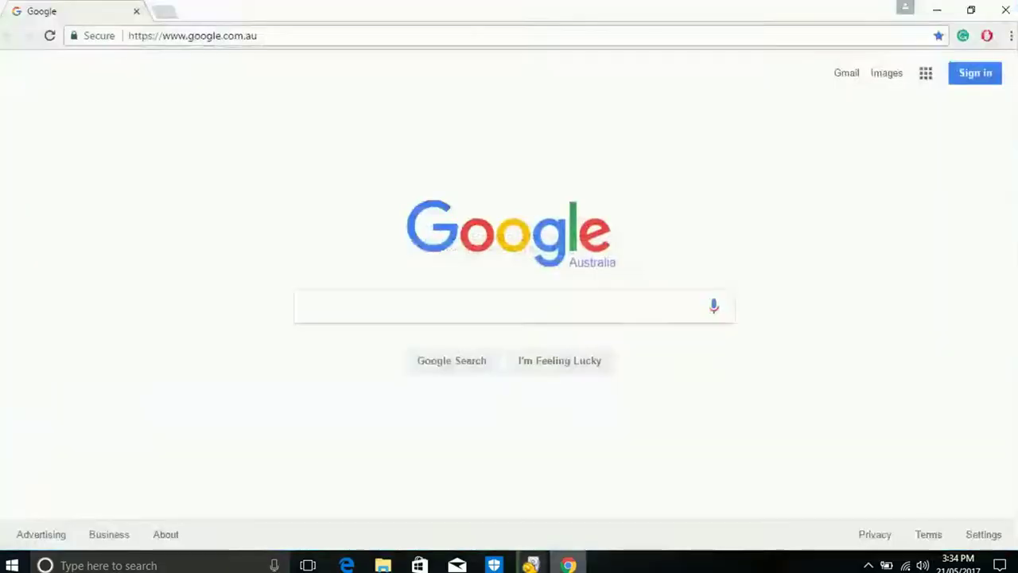
Open topdf.com in a new Chrome tab.
left_click(163, 13)
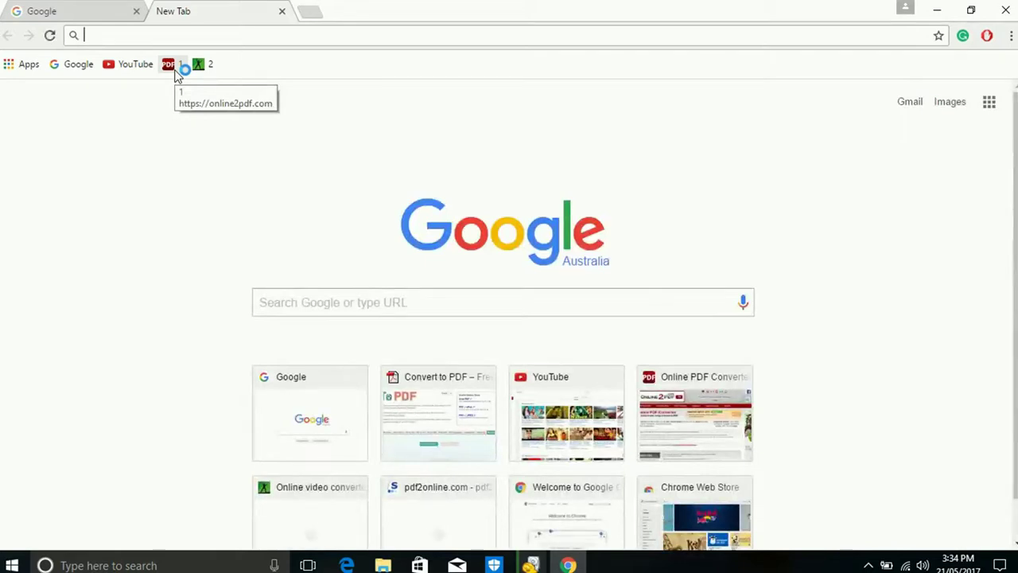
type("topdf.com")
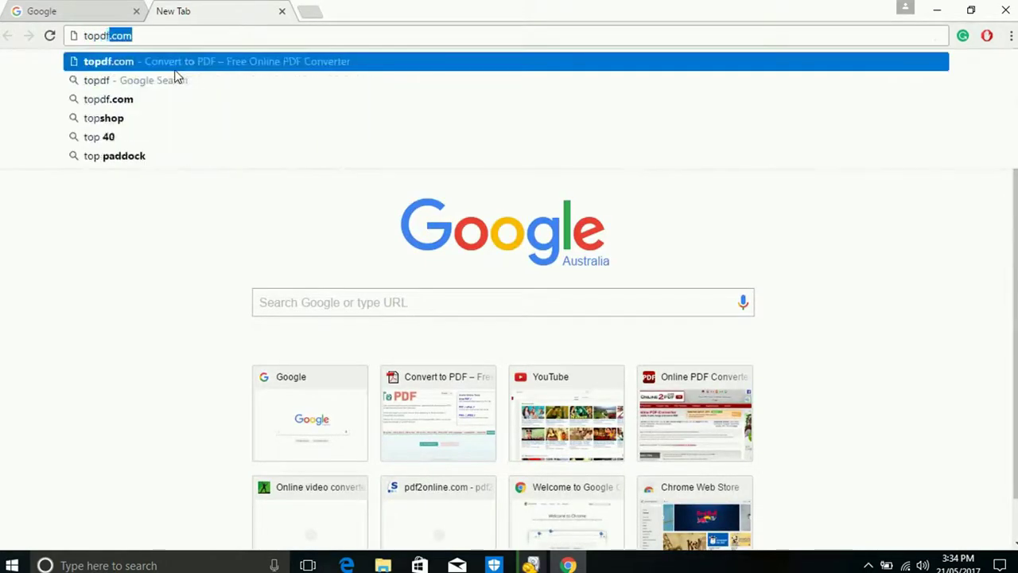
left_click(155, 65)
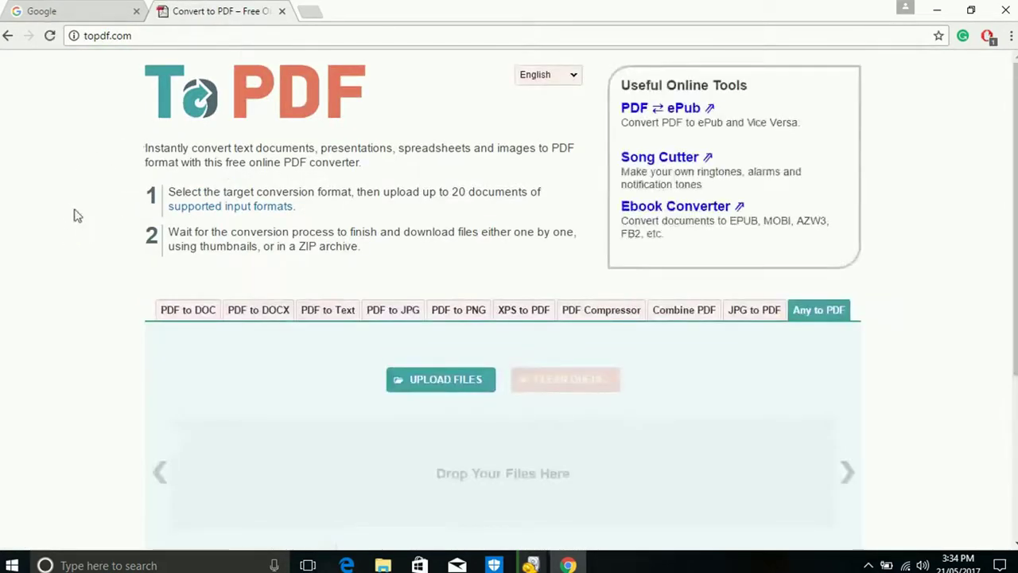
Review the converter's full list of supported input formats and close it.
left_click(193, 207)
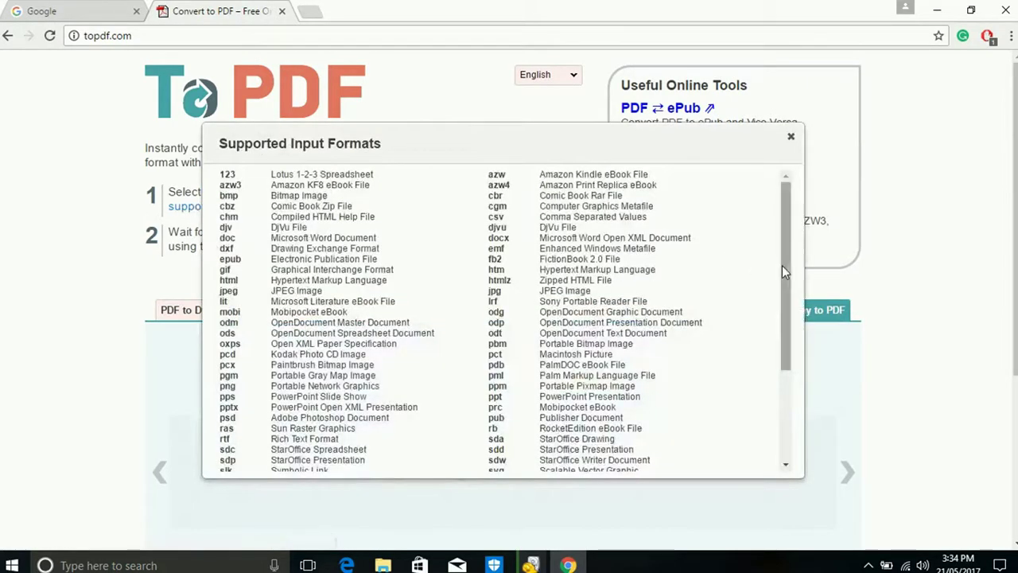
left_click_drag(785, 266, 780, 366)
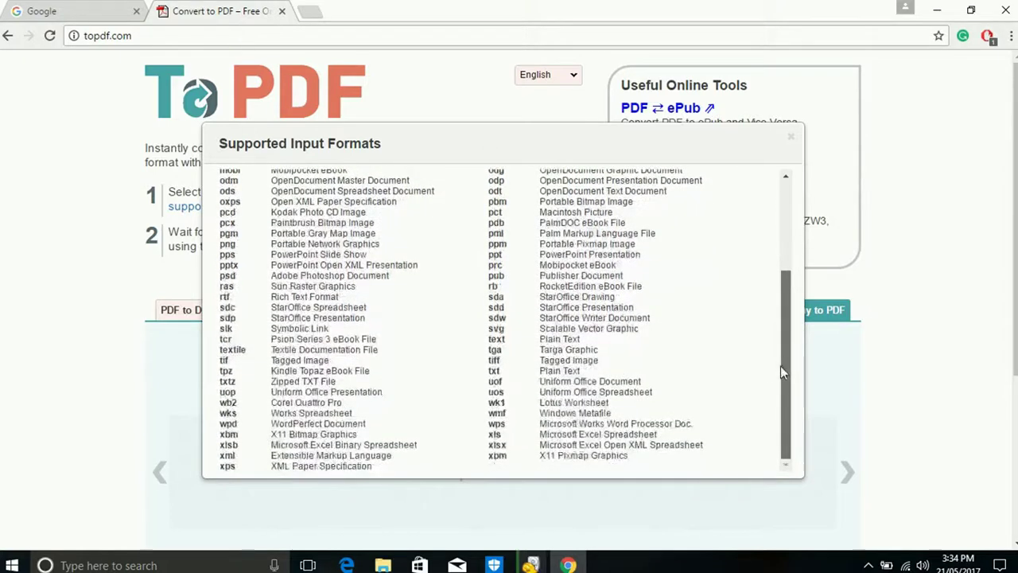
left_click(792, 141)
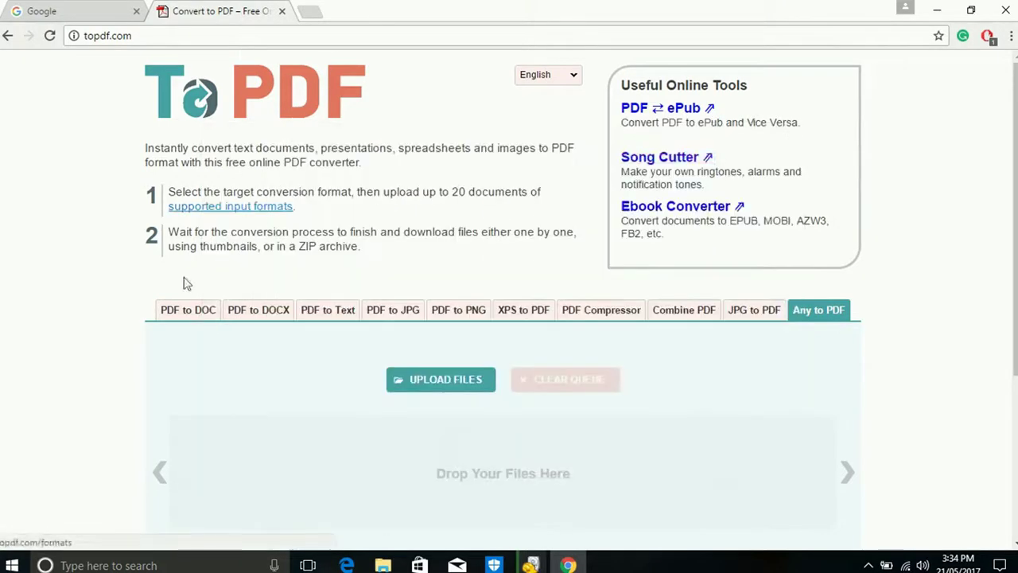
Convert australia1.pdf from the Desktop with the PDF to DOC converter and download the result.
left_click(166, 316)
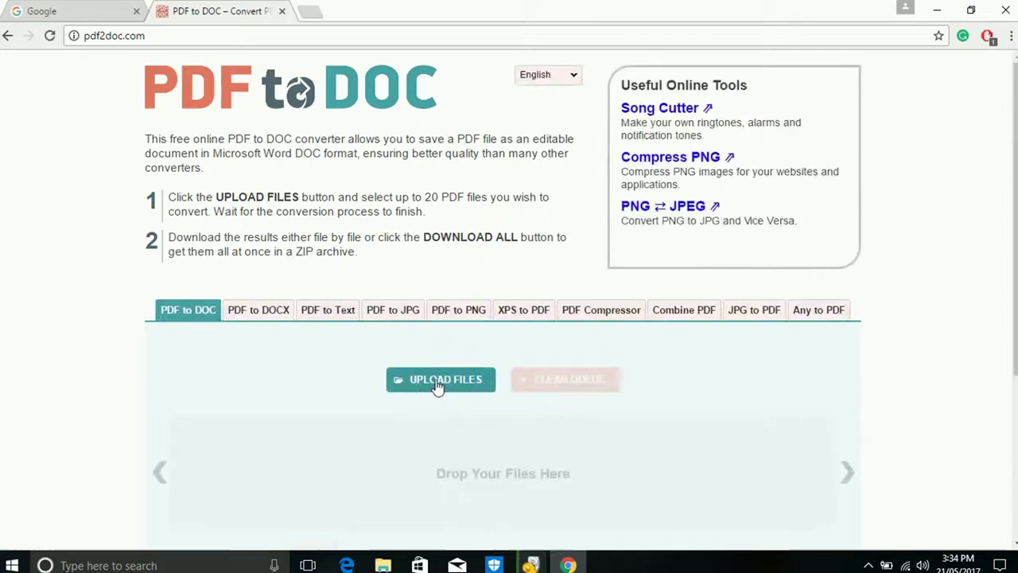
left_click(437, 385)
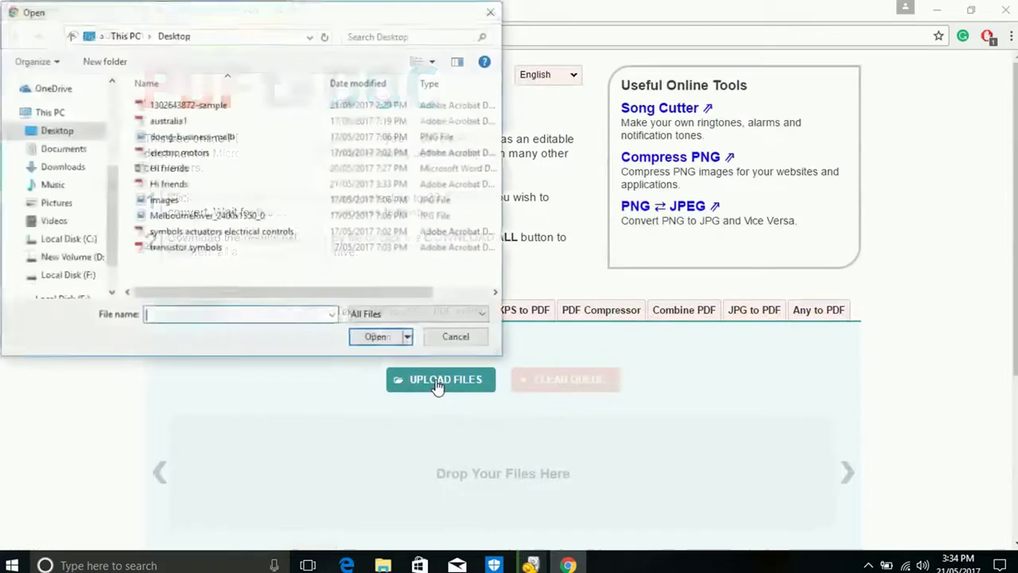
left_click(183, 124)
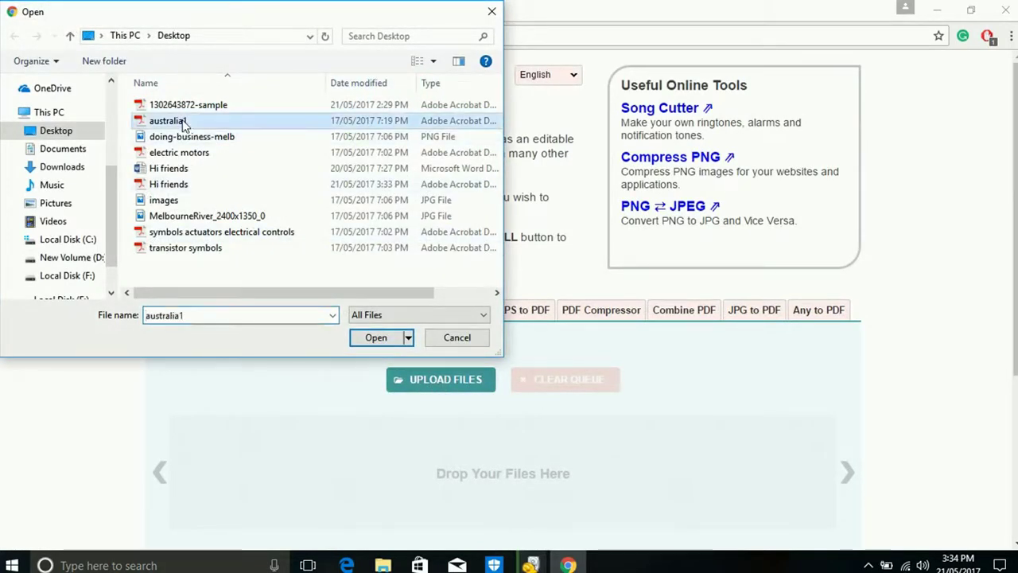
double_click(183, 122)
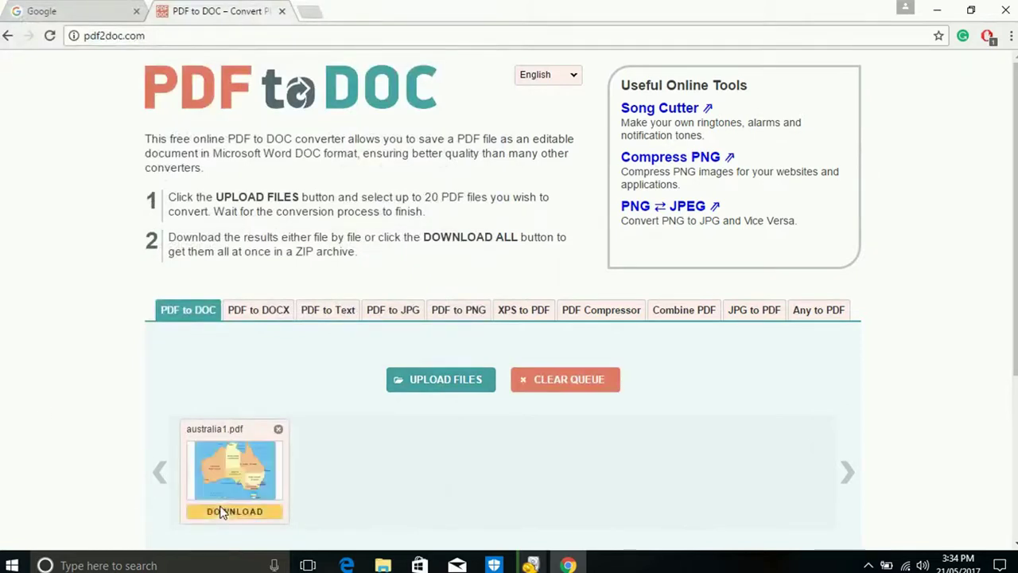
left_click(223, 512)
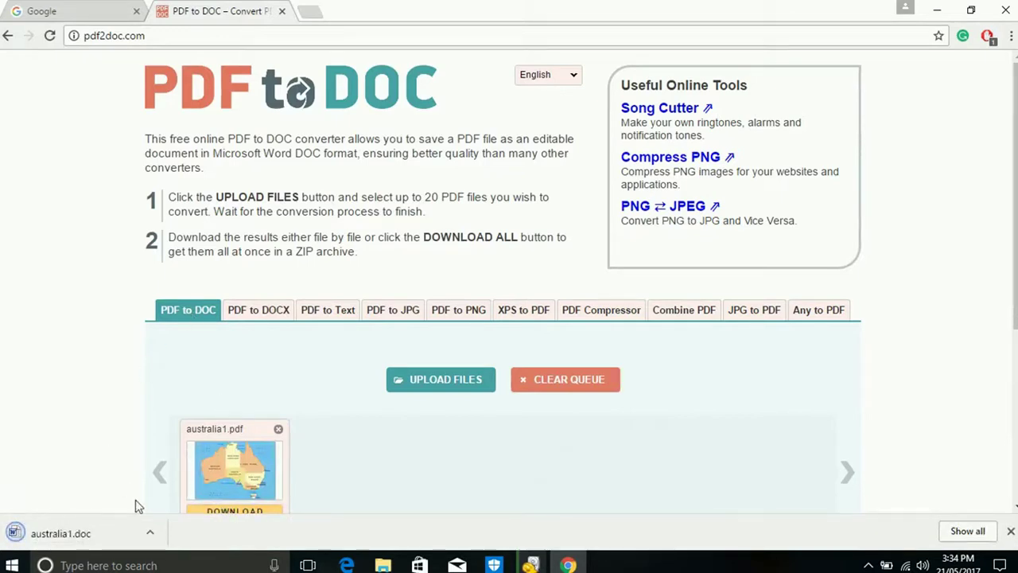
Open the downloaded australia1 document from its folder in Word, enable editing to check it, and close it.
left_click(149, 533)
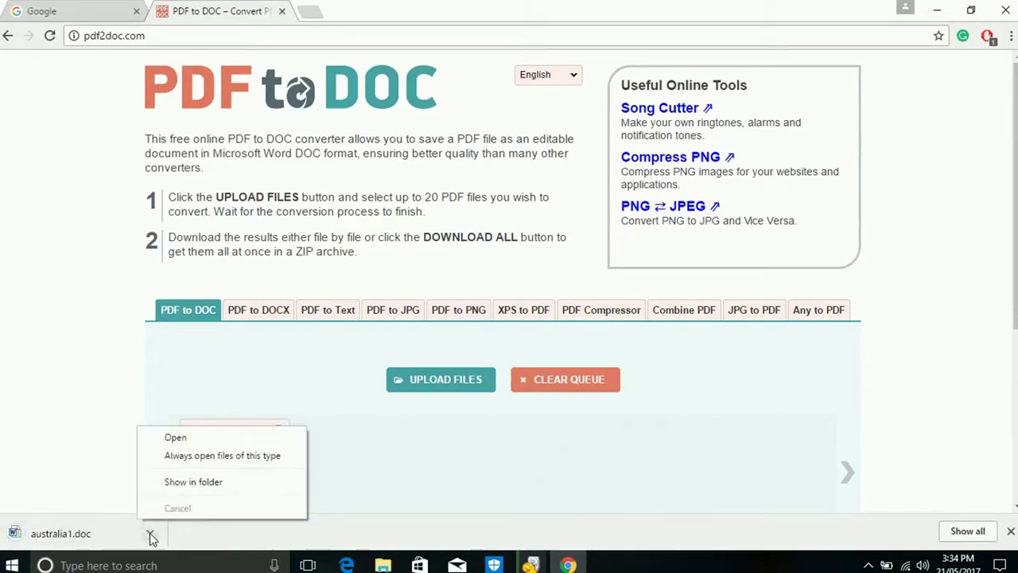
left_click(184, 489)
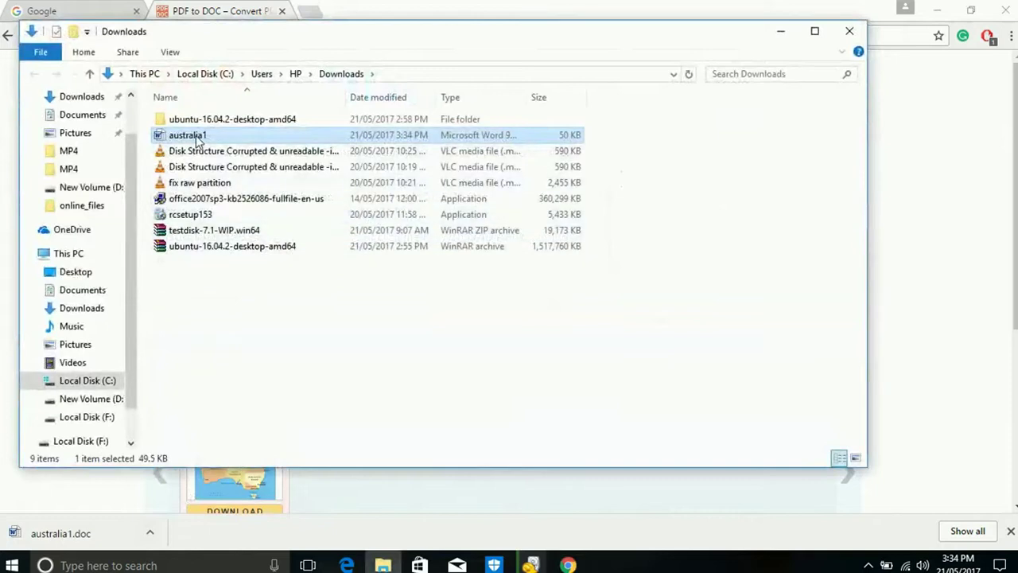
double_click(198, 139)
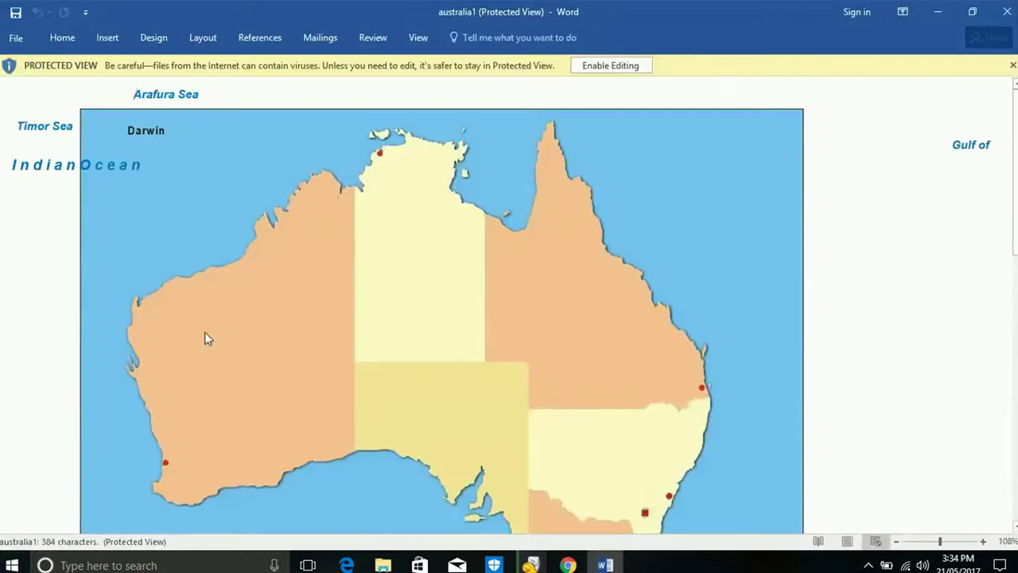
left_click(611, 65)
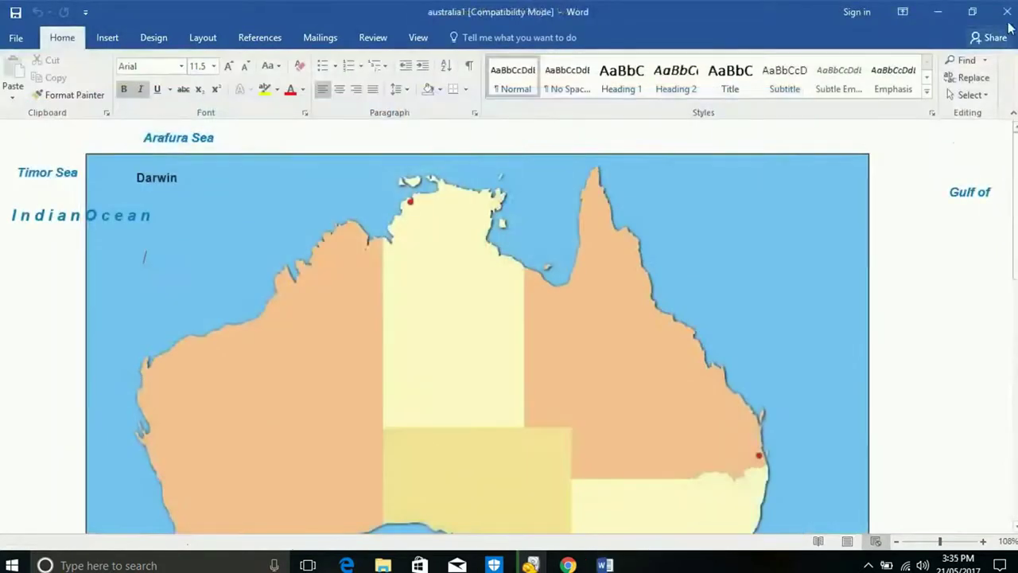
left_click(1007, 13)
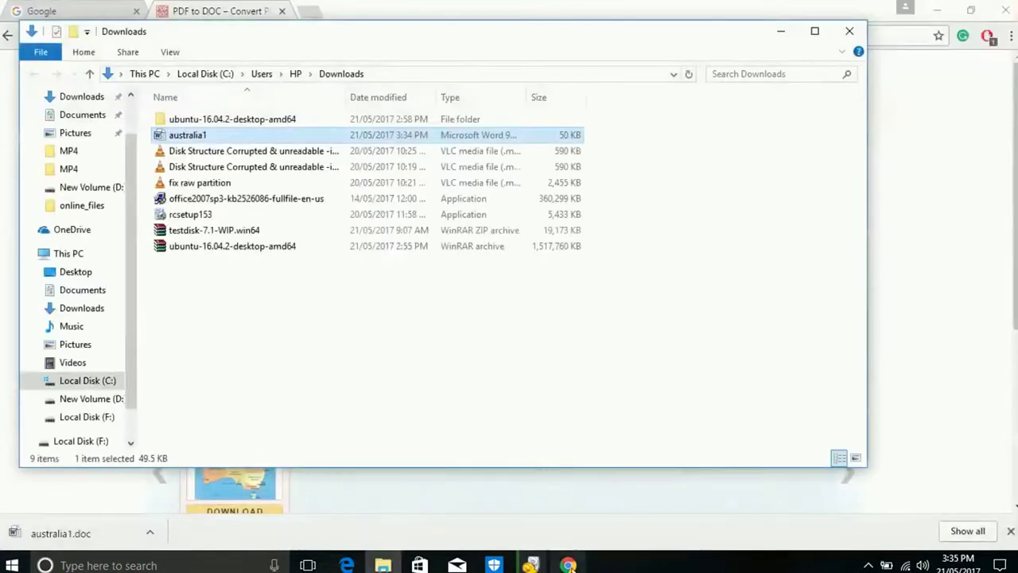
Return to Chrome, convert Hi friends.pdf from the Desktop with the PDF to JPG converter, and download the result.
left_click(568, 565)
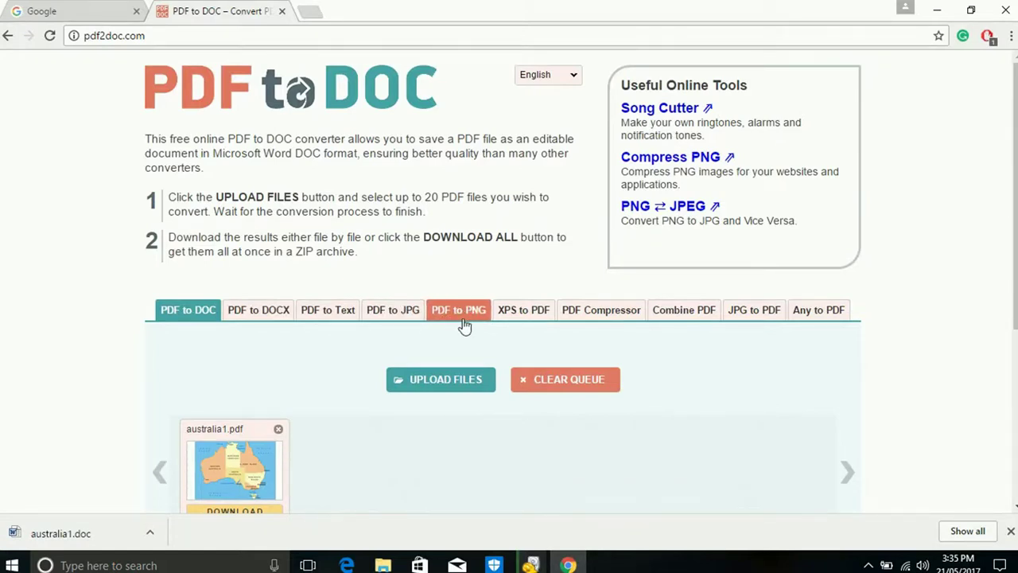
left_click(414, 324)
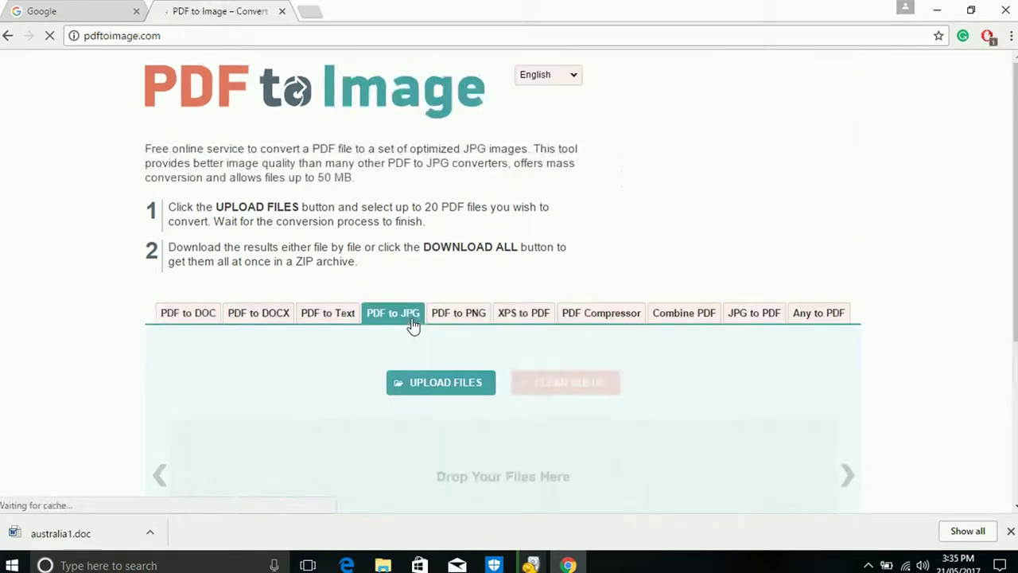
left_click(438, 392)
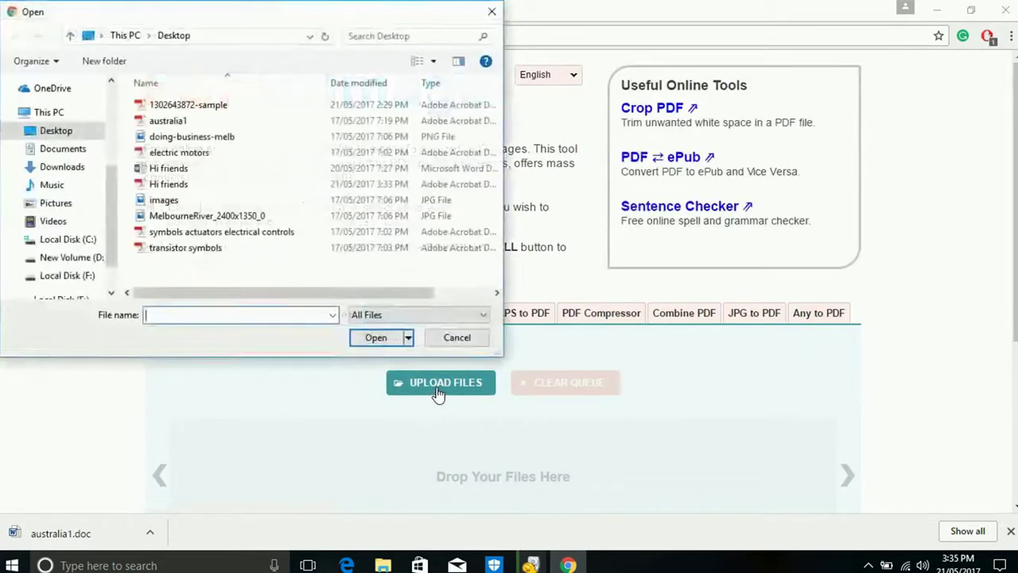
double_click(189, 185)
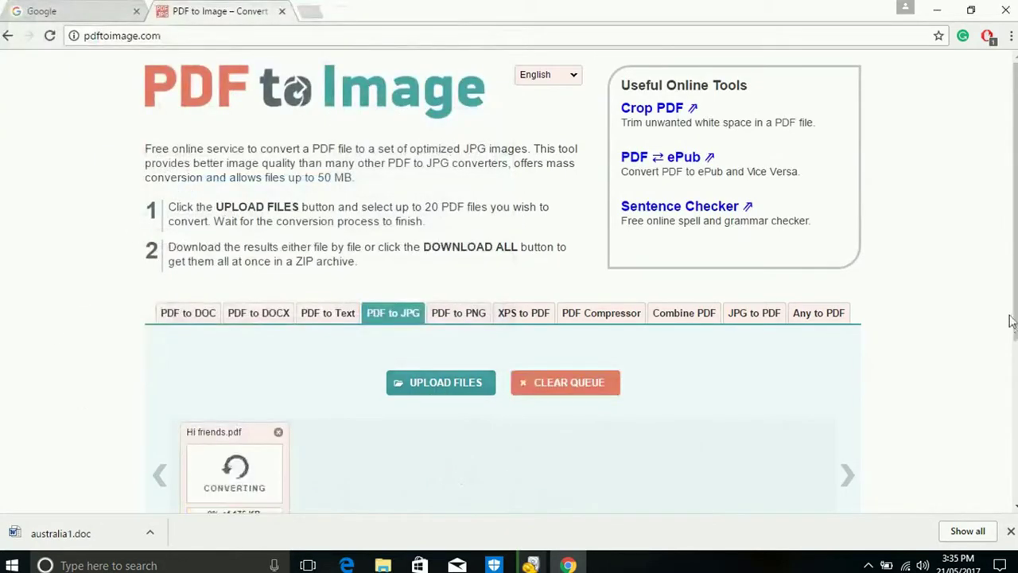
scroll(496, 303, "down", 1)
scroll(1013, 390, "down", 3)
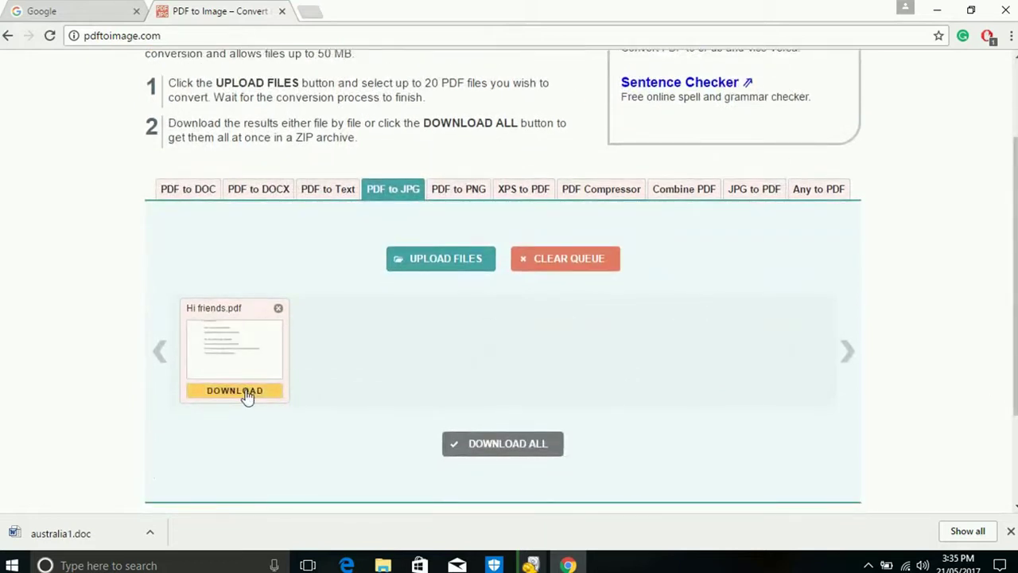
left_click(248, 397)
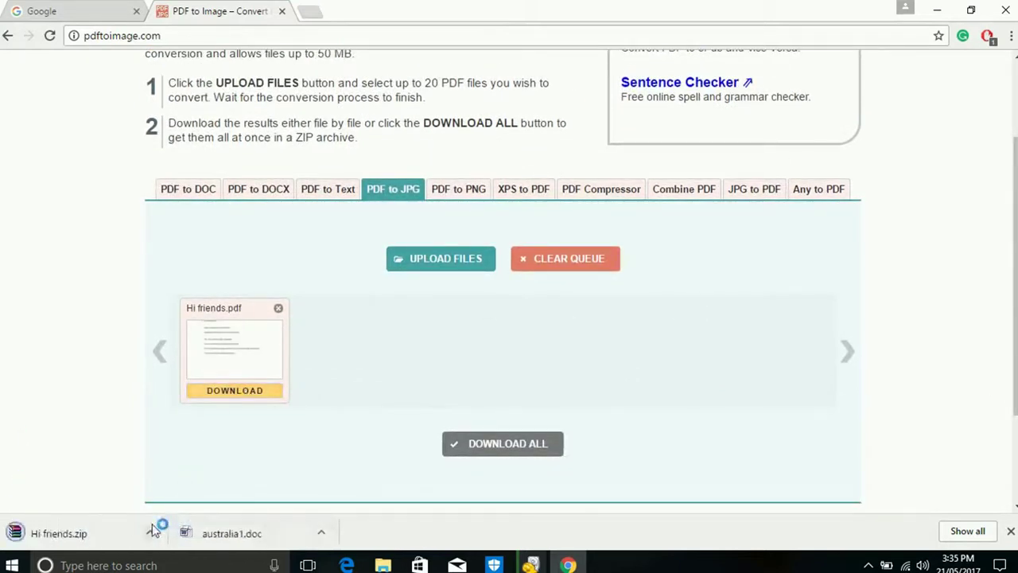
Show the downloaded Hi friends.zip in its folder and extract it to the Downloads\Hi friends folder.
left_click(149, 533)
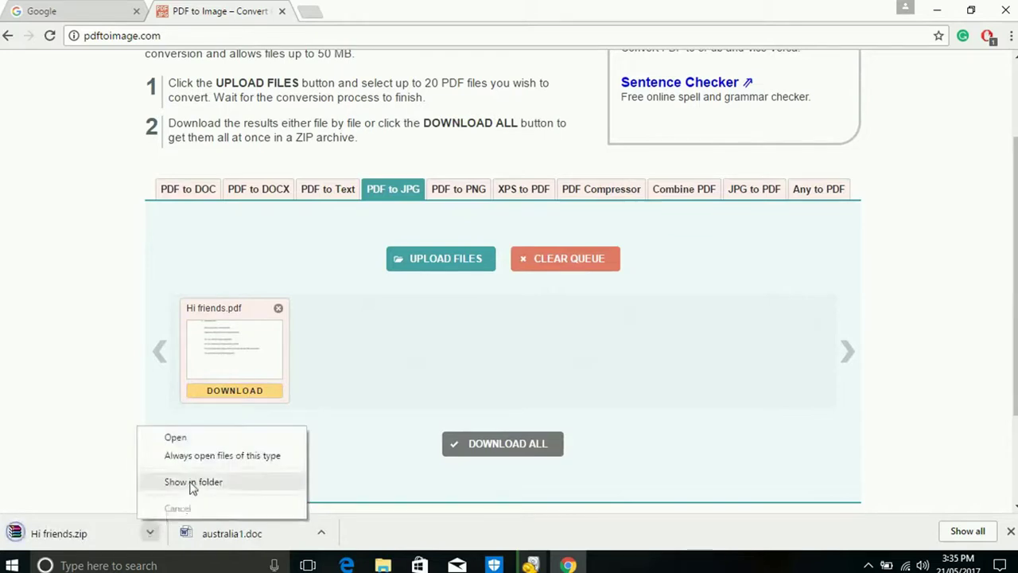
left_click(163, 483)
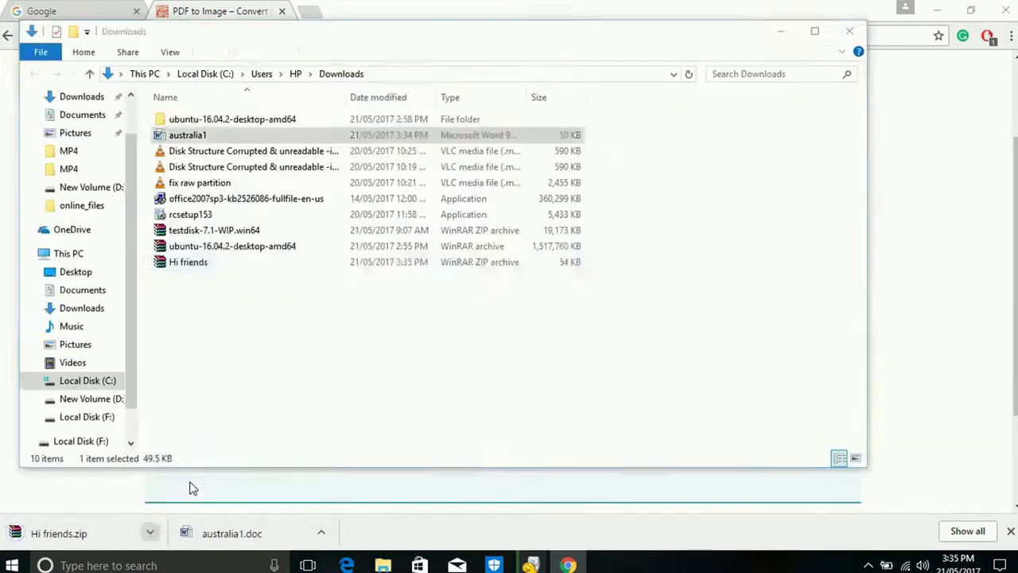
right_click(213, 265)
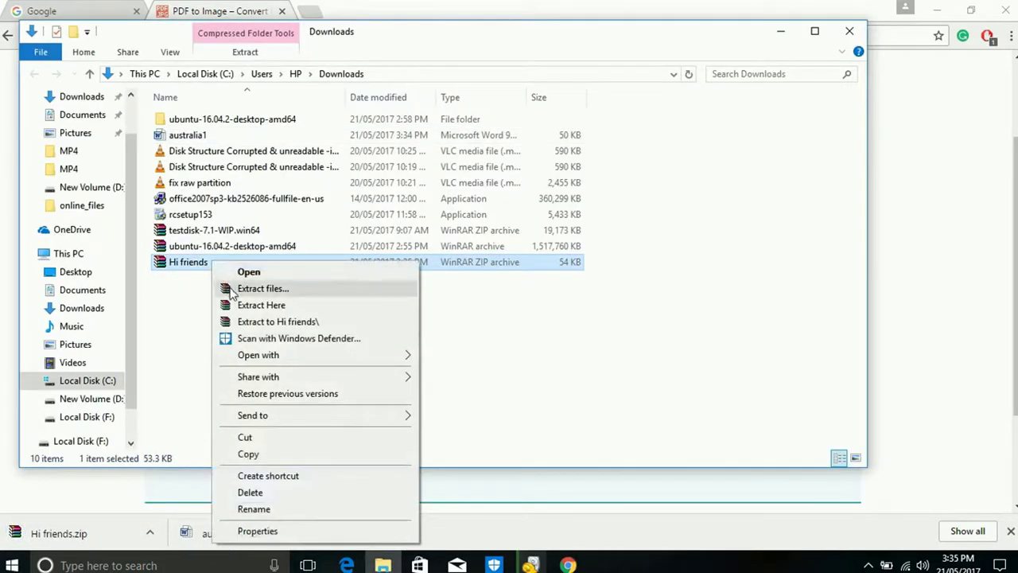
left_click(231, 289)
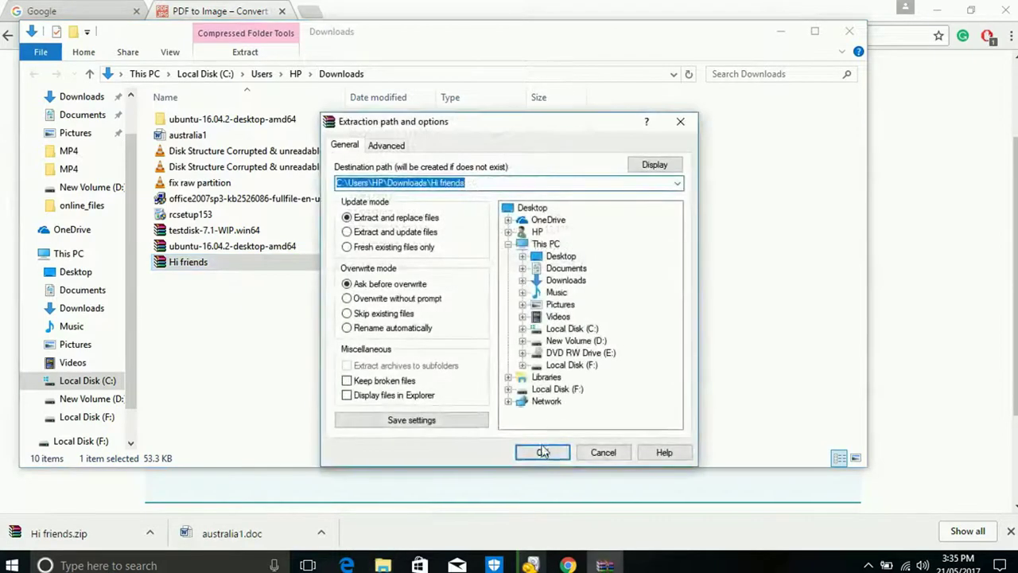
left_click(542, 452)
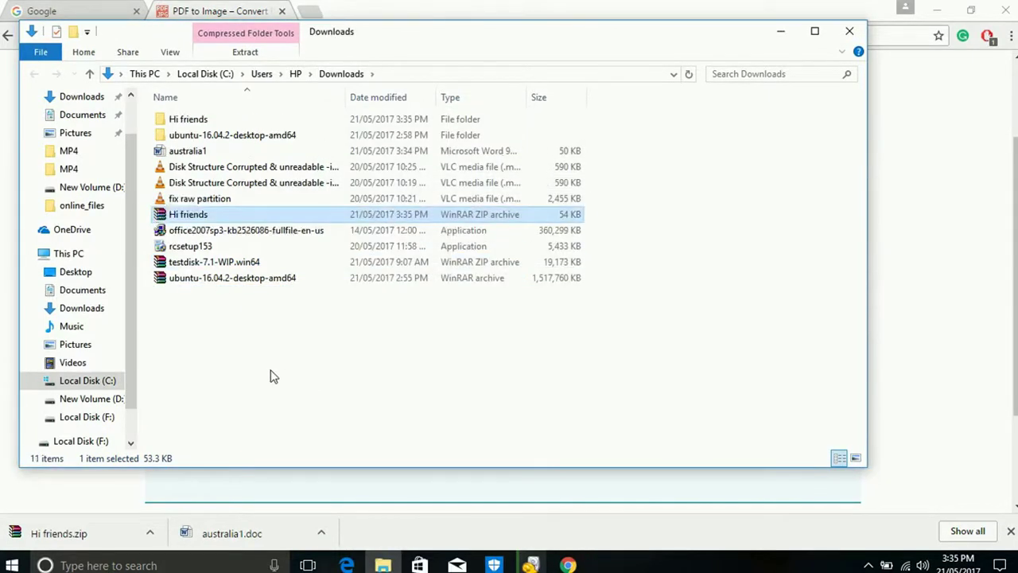
Open the Hi friends-1 image from the extracted folder, zoom in to check it, and close the viewer and folder.
double_click(203, 123)
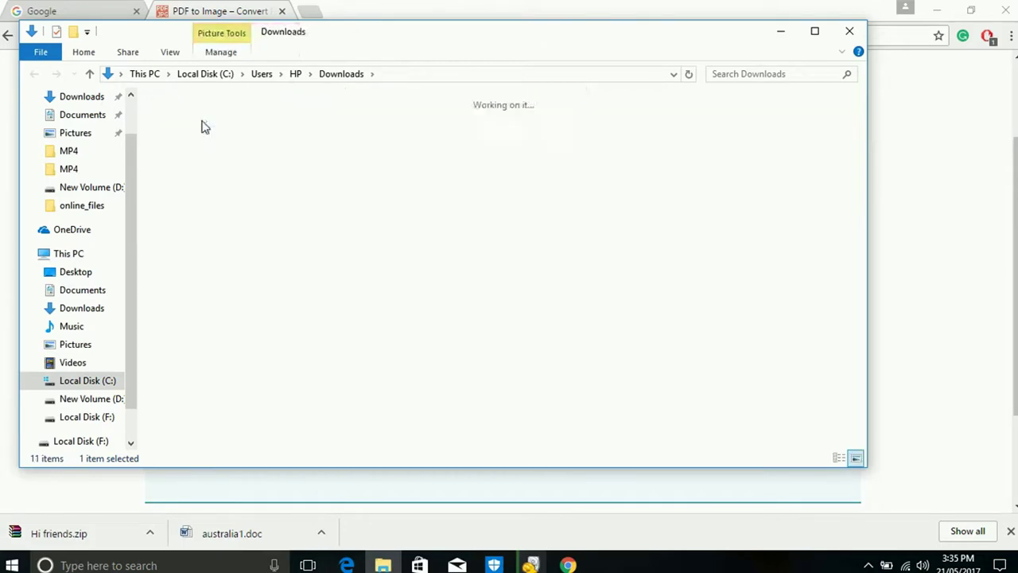
double_click(203, 125)
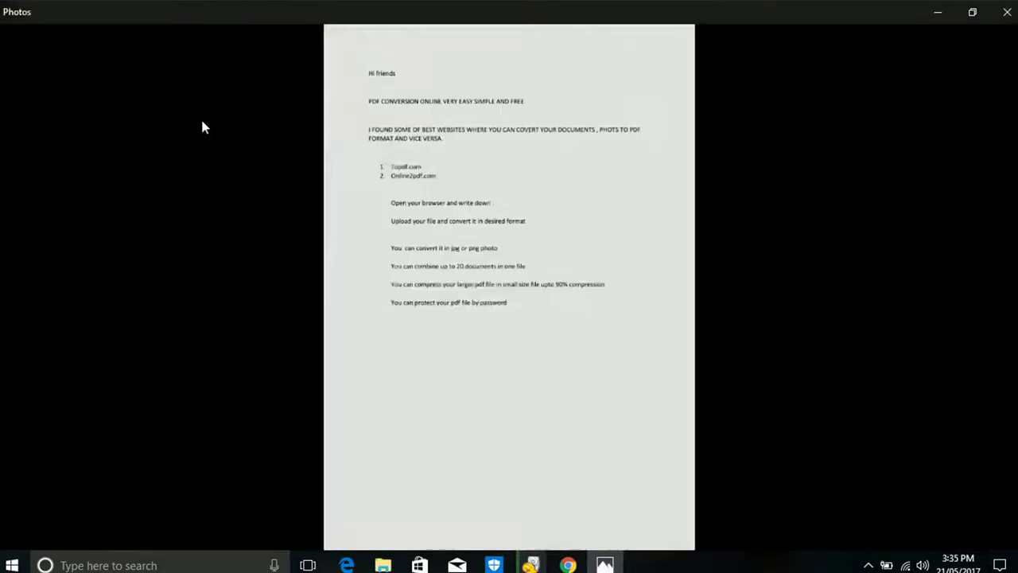
scroll(450, 253, "up", 2)
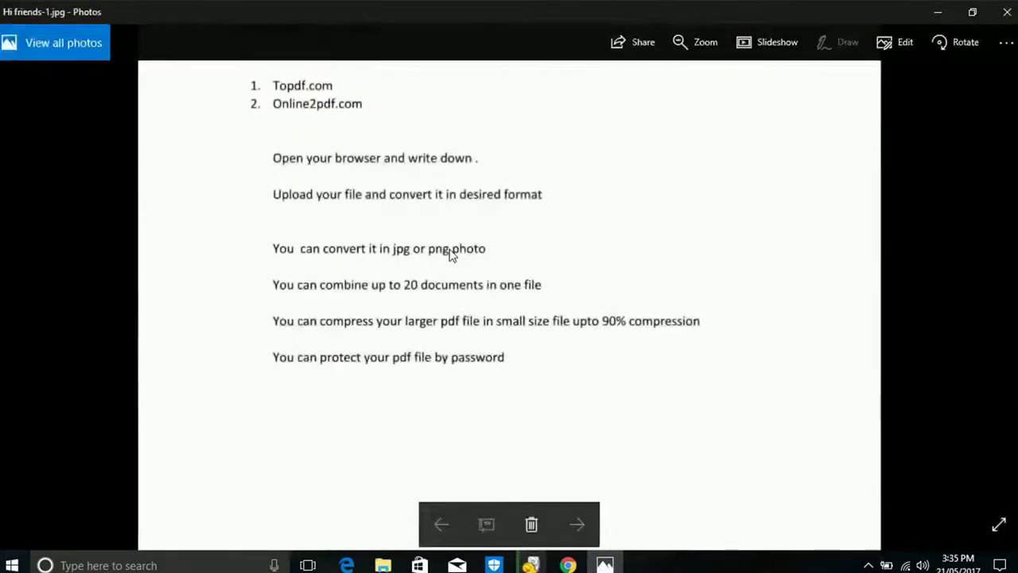
left_click(1004, 10)
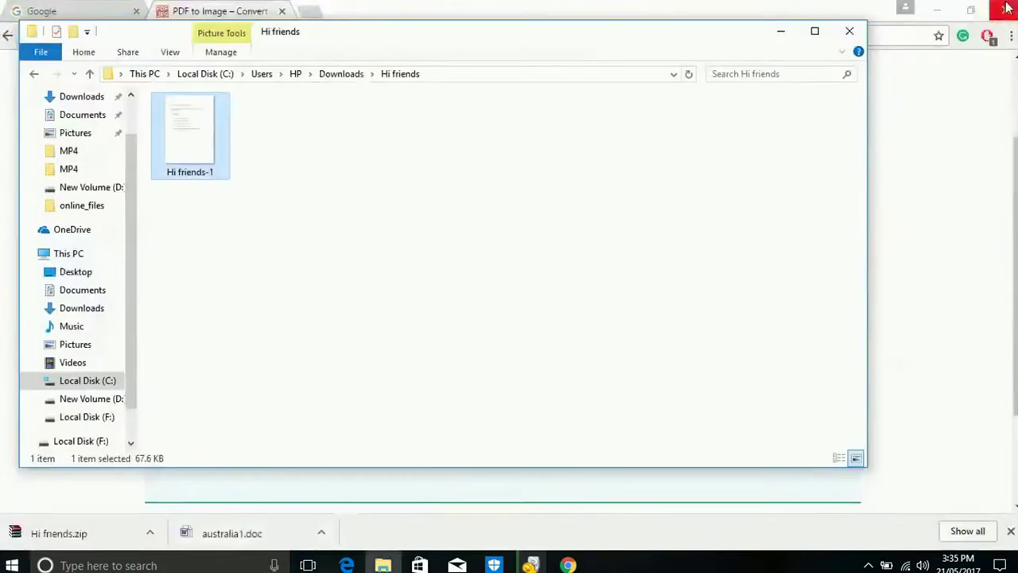
left_click(849, 30)
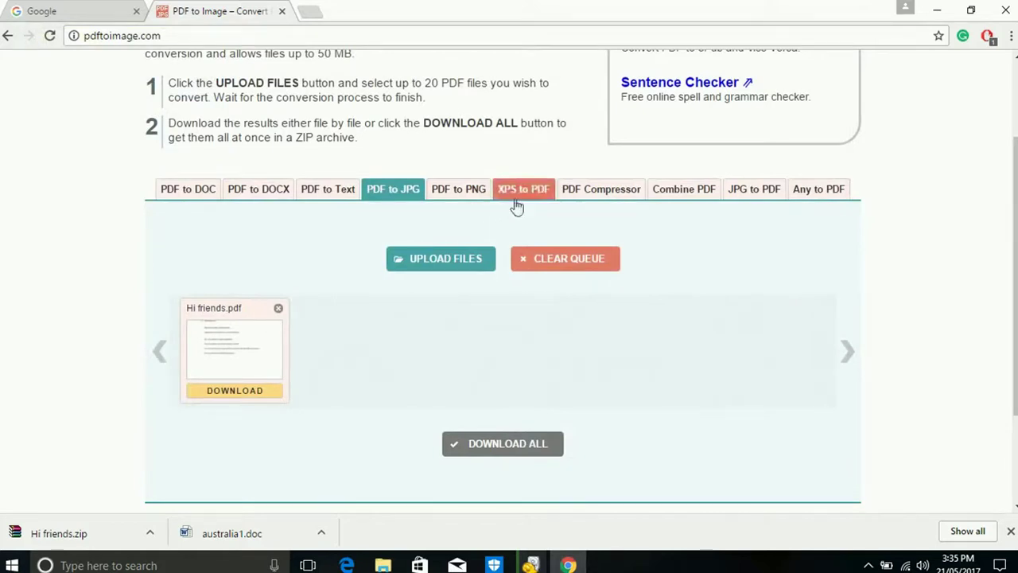
Compress electric motors.pdf from the Desktop with the PDF Compressor and download the result.
left_click(596, 194)
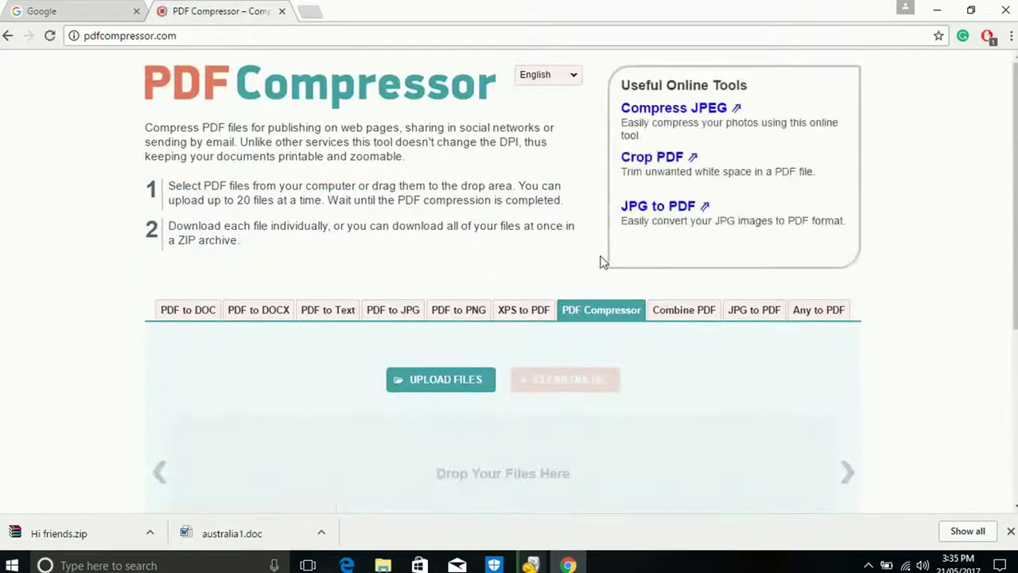
left_click(436, 381)
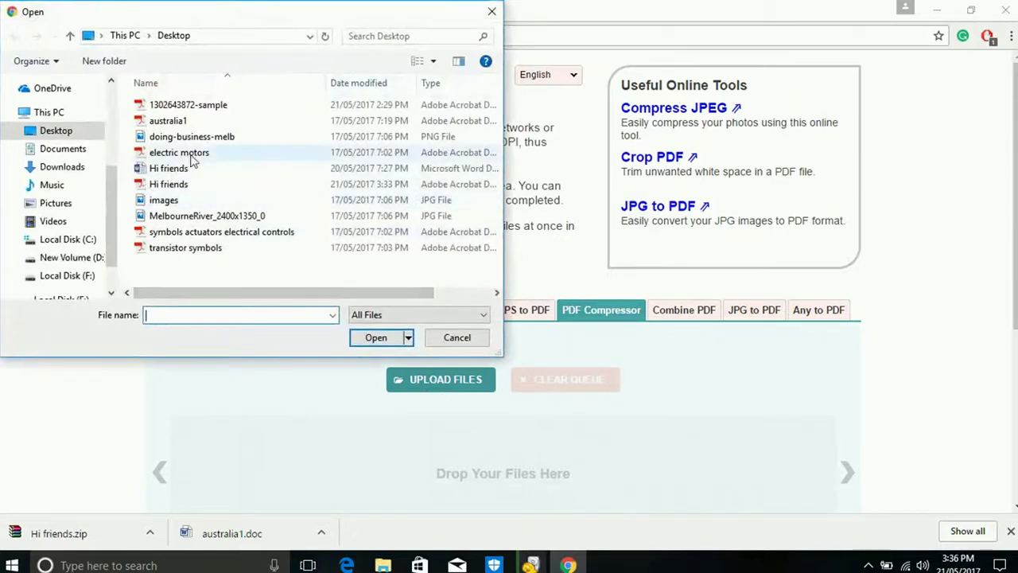
double_click(192, 153)
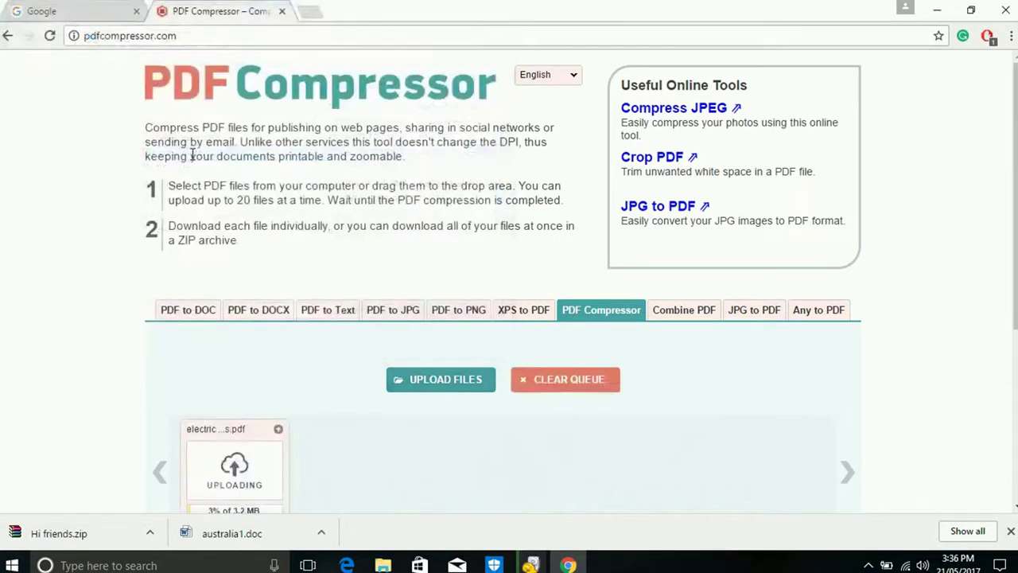
left_click_drag(1016, 255, 1008, 334)
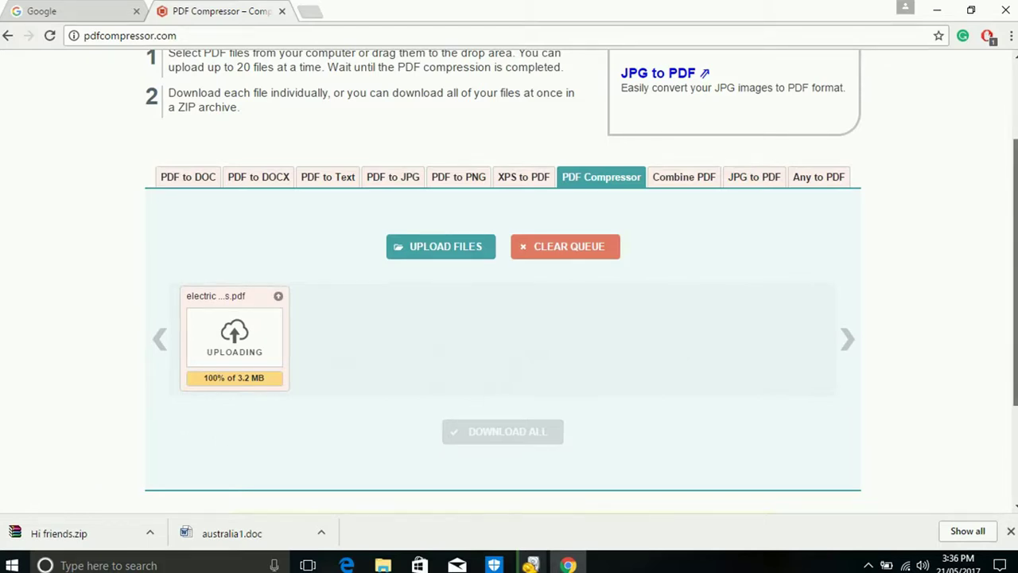
left_click_drag(1015, 271, 1015, 279)
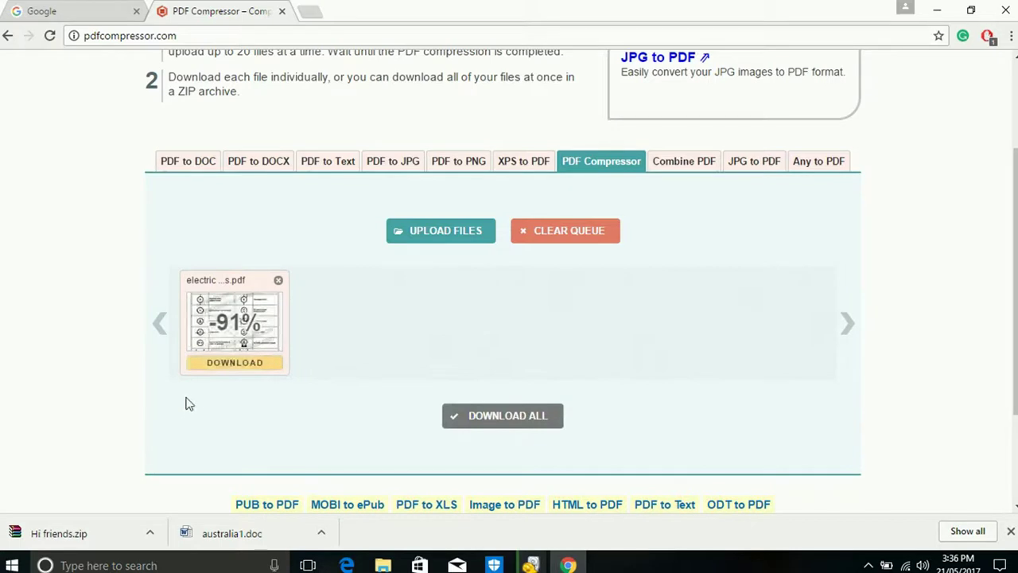
left_click(250, 372)
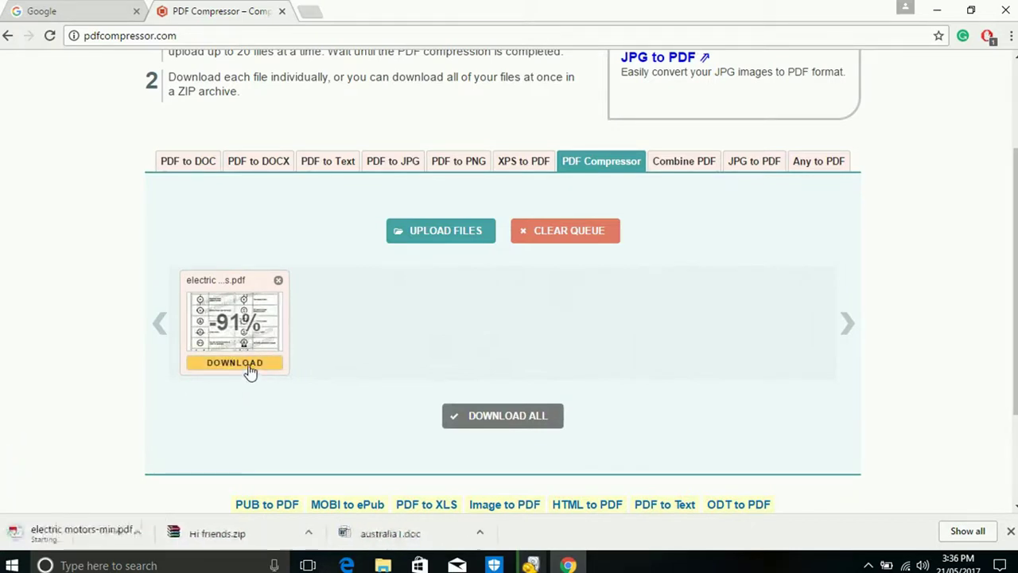
Show the downloaded electric motors-min.pdf in its folder, check its file size, and close the folder.
left_click(149, 532)
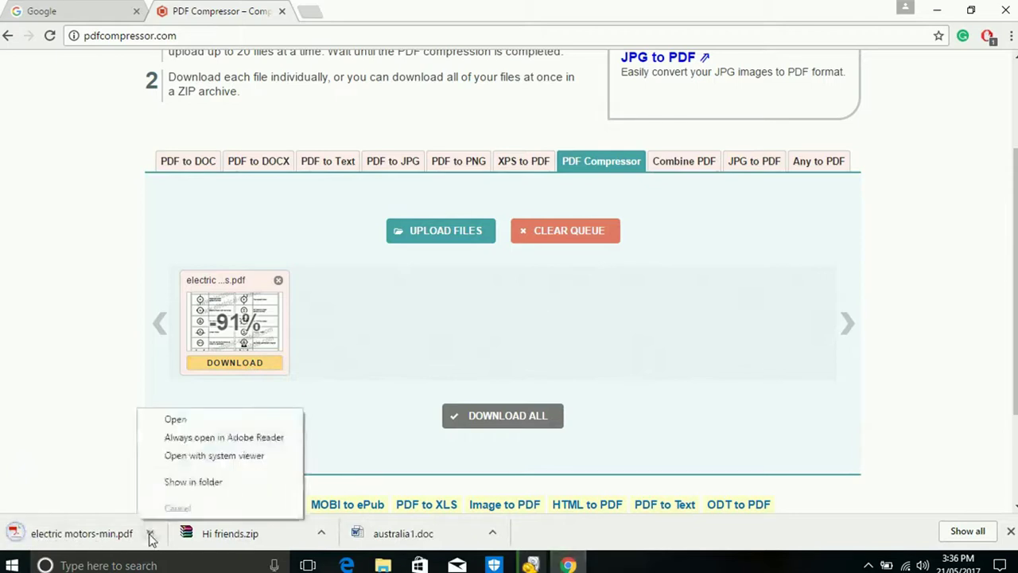
left_click(169, 483)
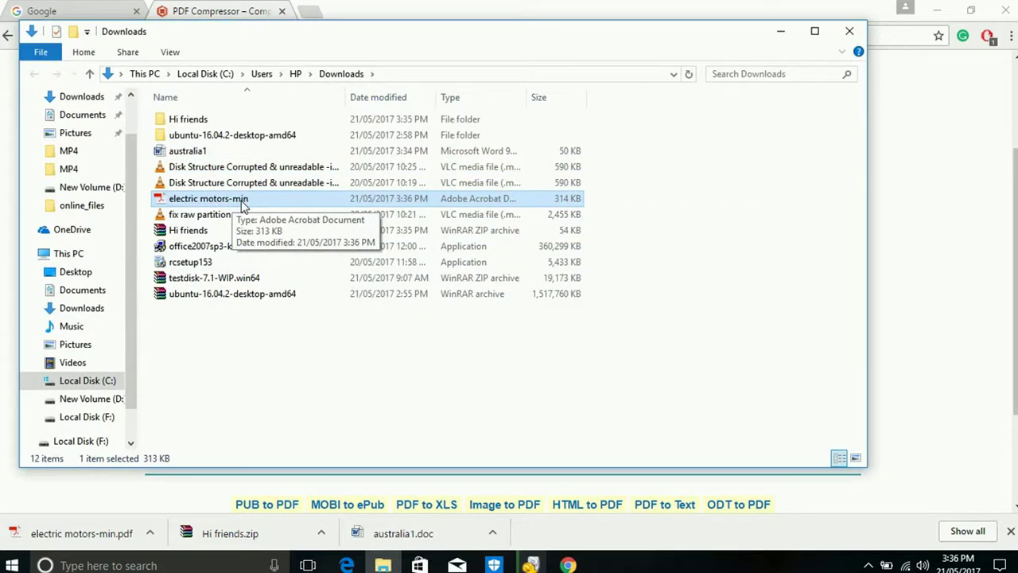
left_click(849, 31)
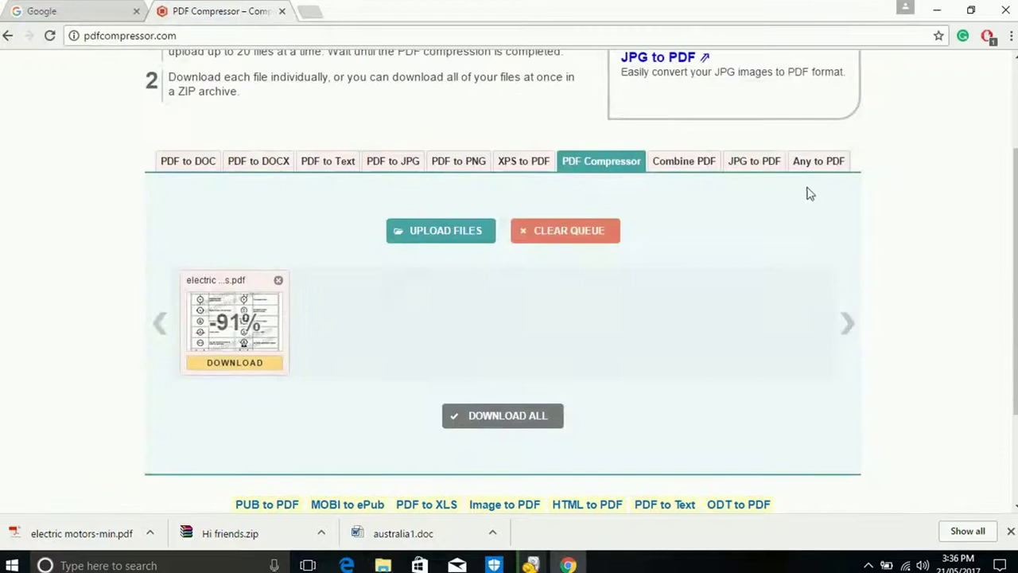
Combine australia1.pdf and Hi friends.pdf from the Desktop into one PDF with the Combine PDF tool.
left_click(692, 167)
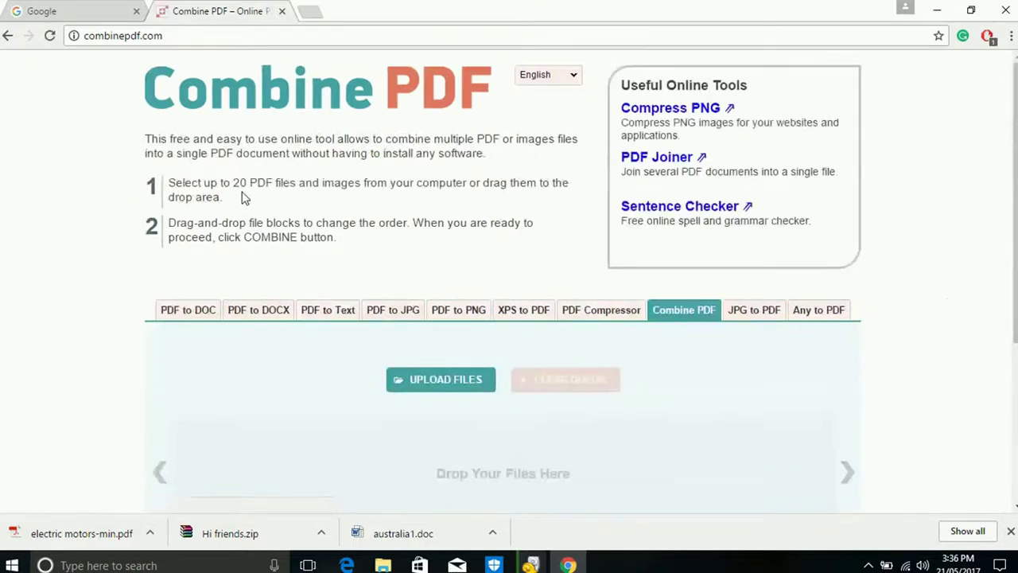
left_click(448, 385)
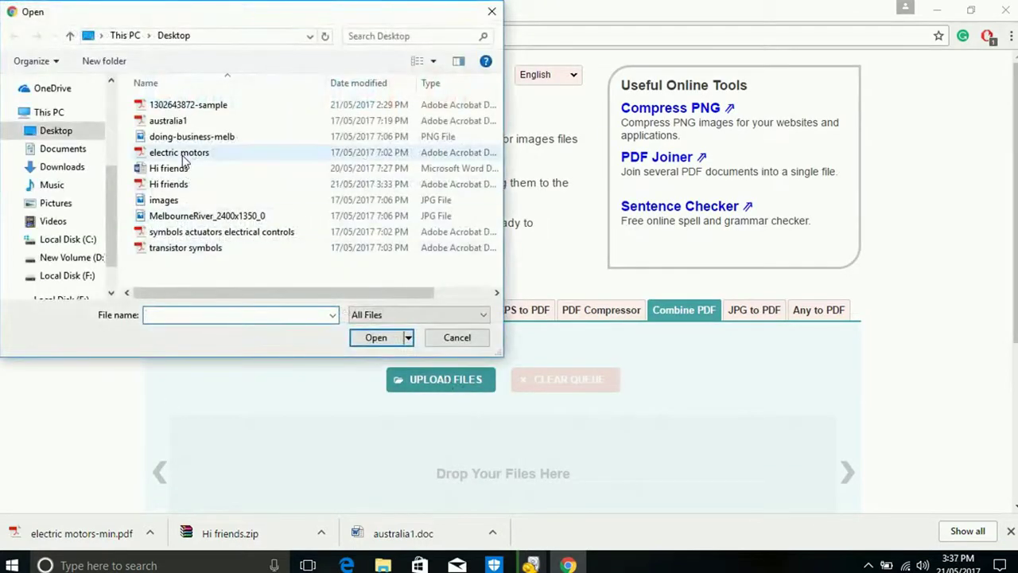
double_click(184, 123)
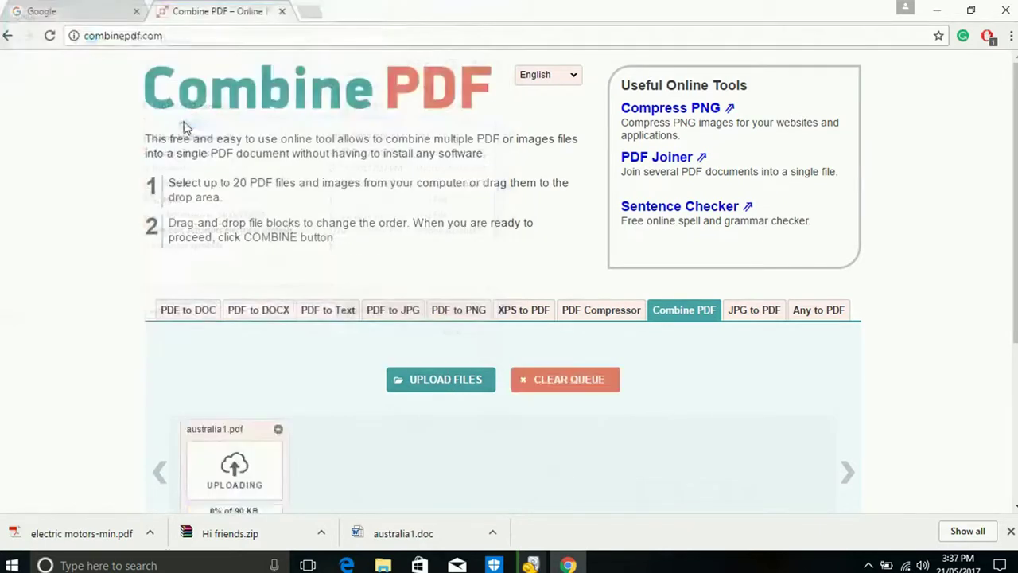
left_click(459, 382)
double_click(186, 188)
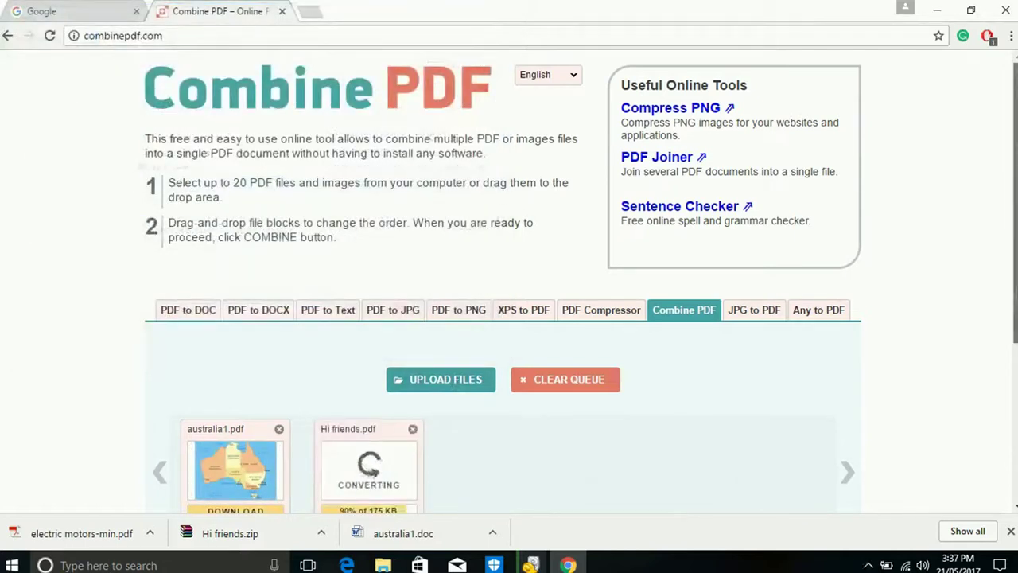
scroll(588, 387, "down", 2)
left_click(530, 400)
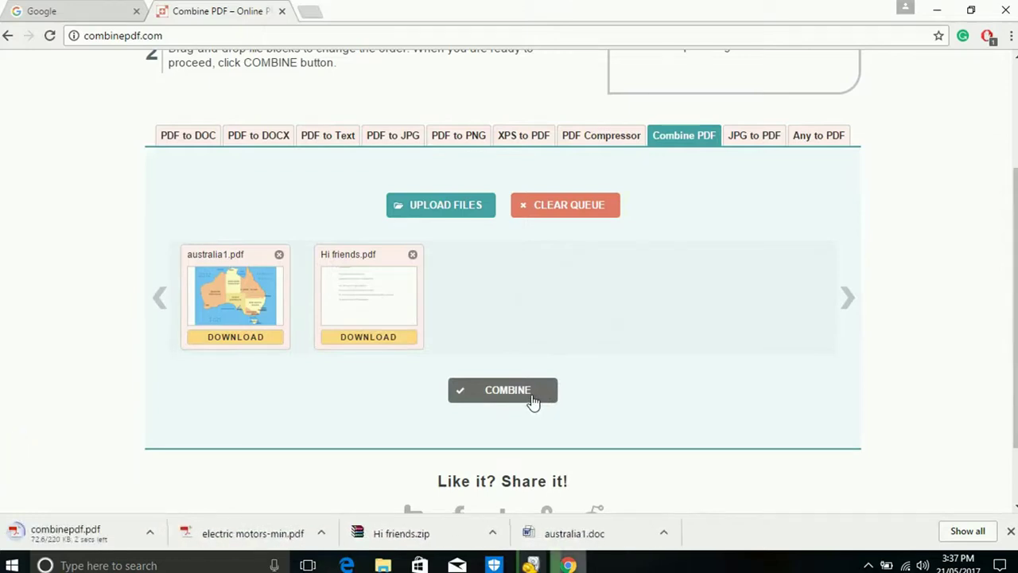
Open the downloaded combinepdf.pdf from its folder, review its pages through to the second, and close the reader and folder.
left_click(150, 538)
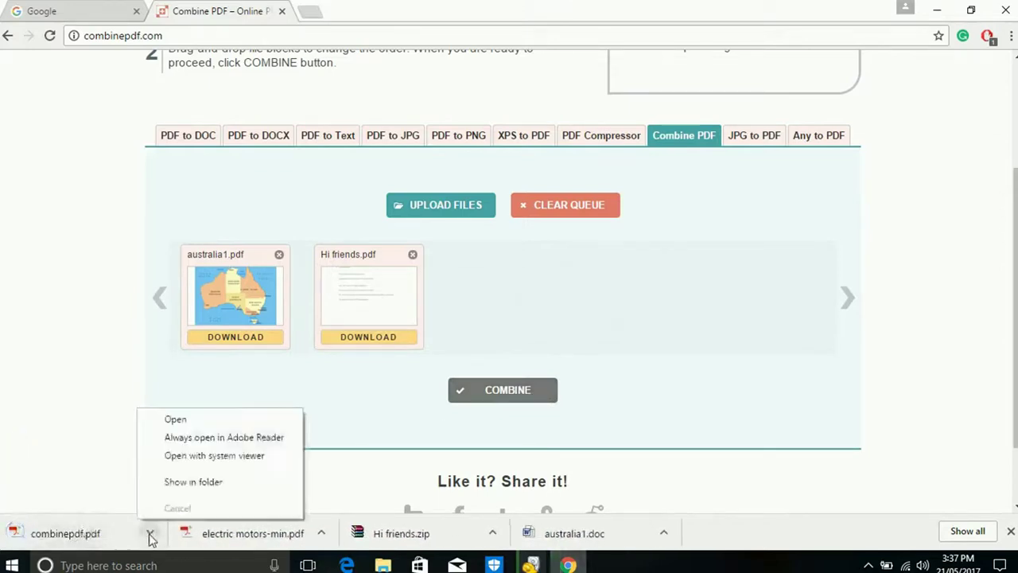
left_click(189, 486)
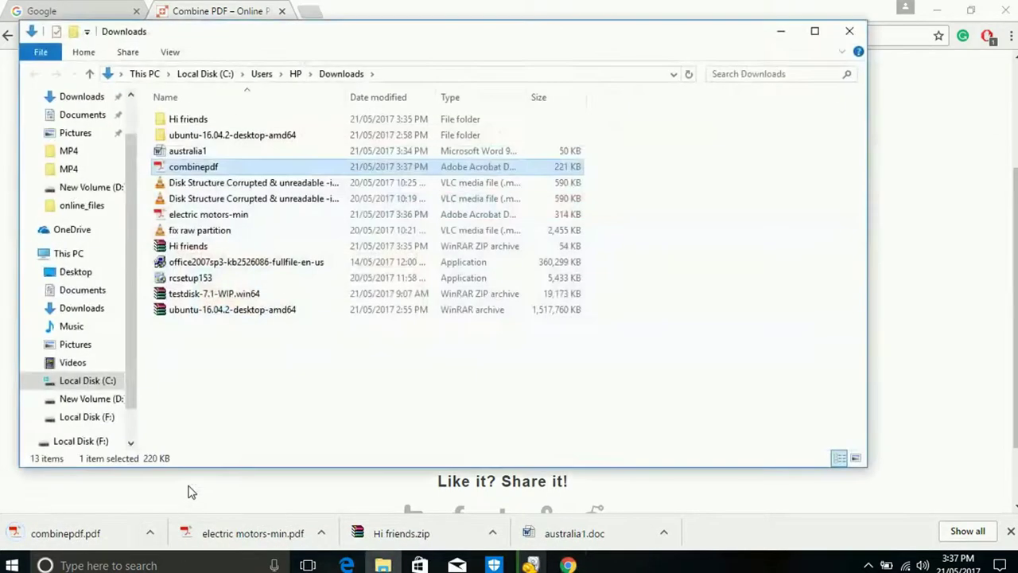
double_click(197, 171)
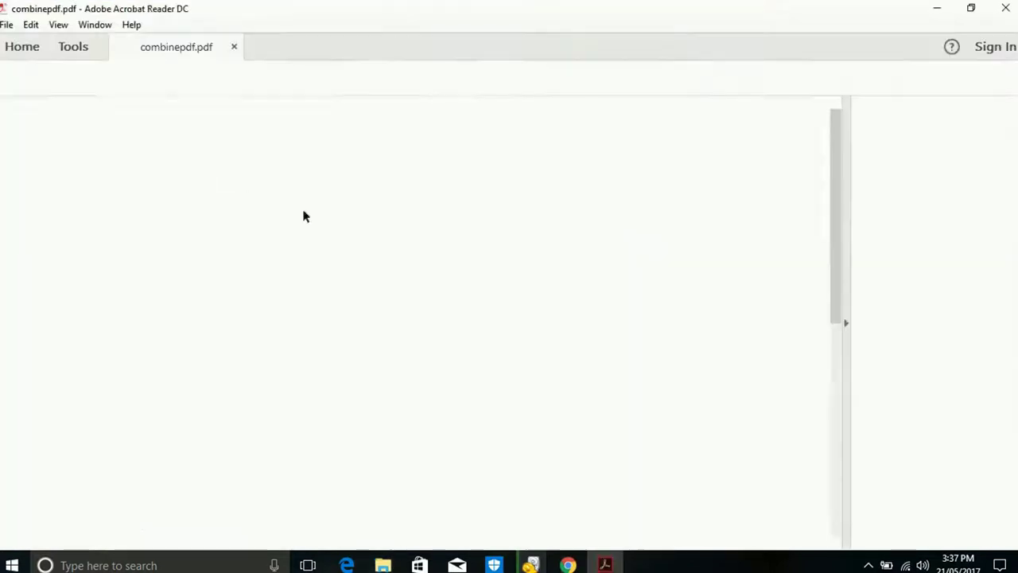
left_click_drag(835, 203, 836, 376)
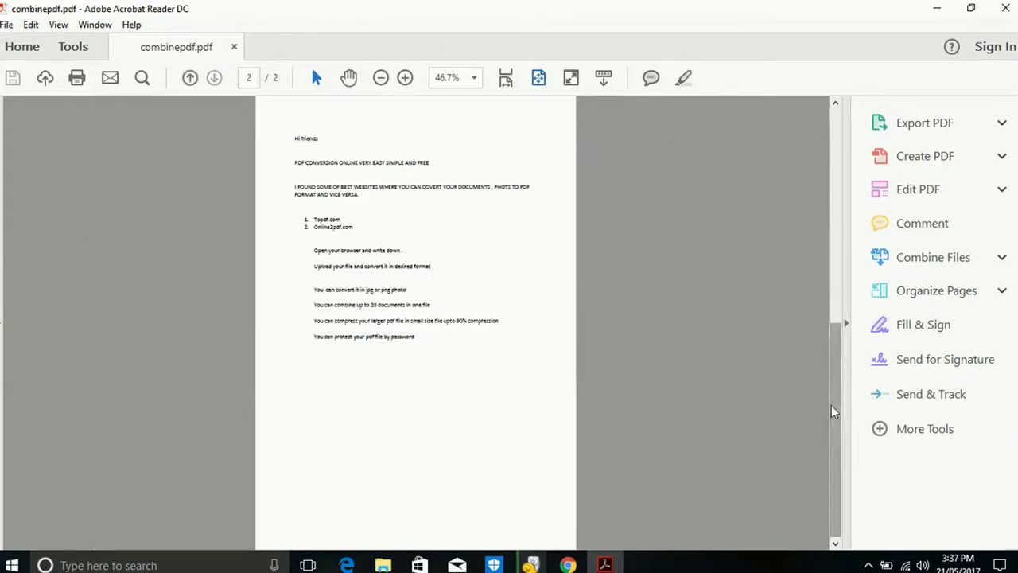
left_click(1006, 10)
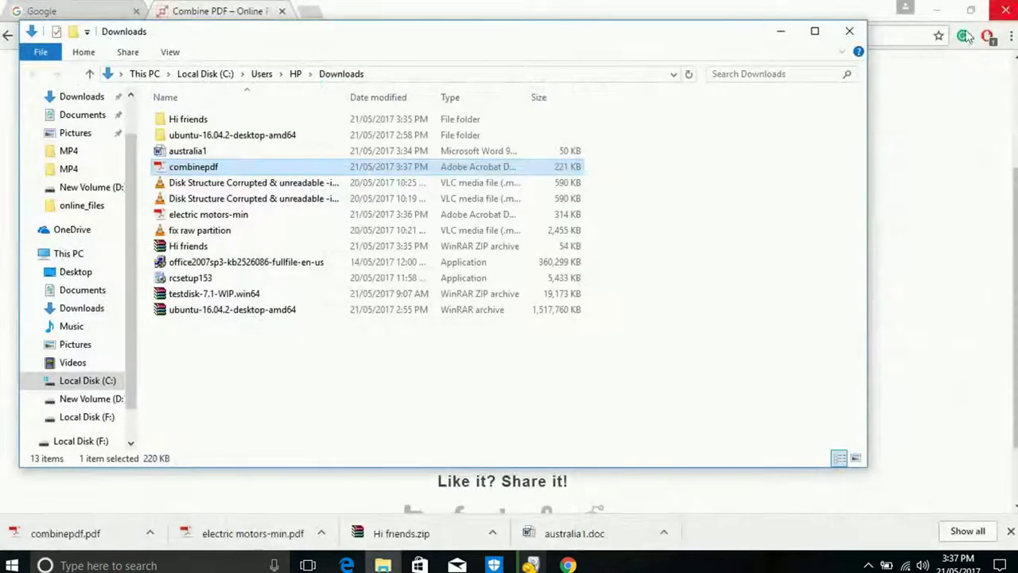
left_click(844, 31)
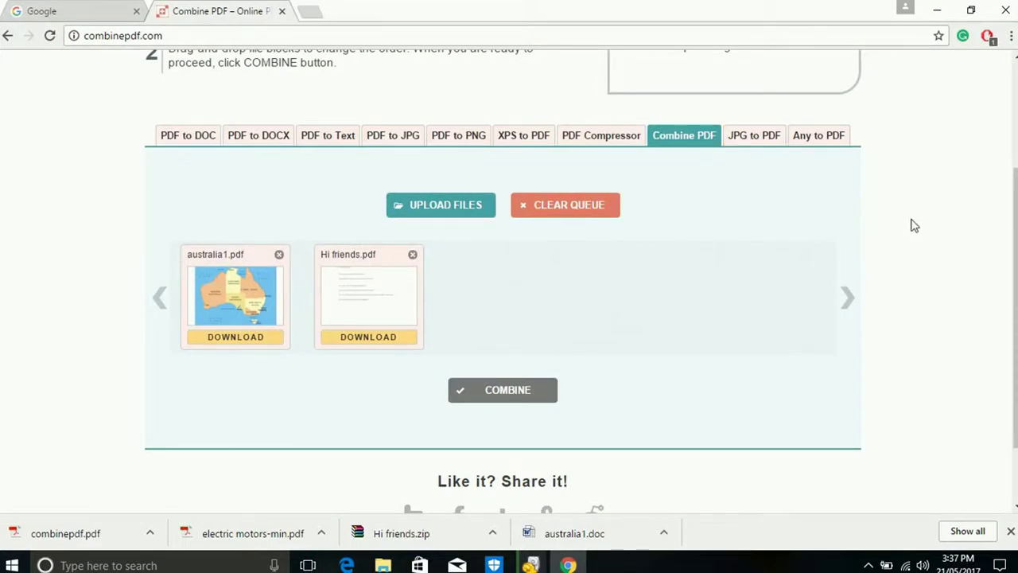
Display the Any to PDF converter page, and open online2pdf.com in a new browser tab.
left_click_drag(1016, 215, 1016, 176)
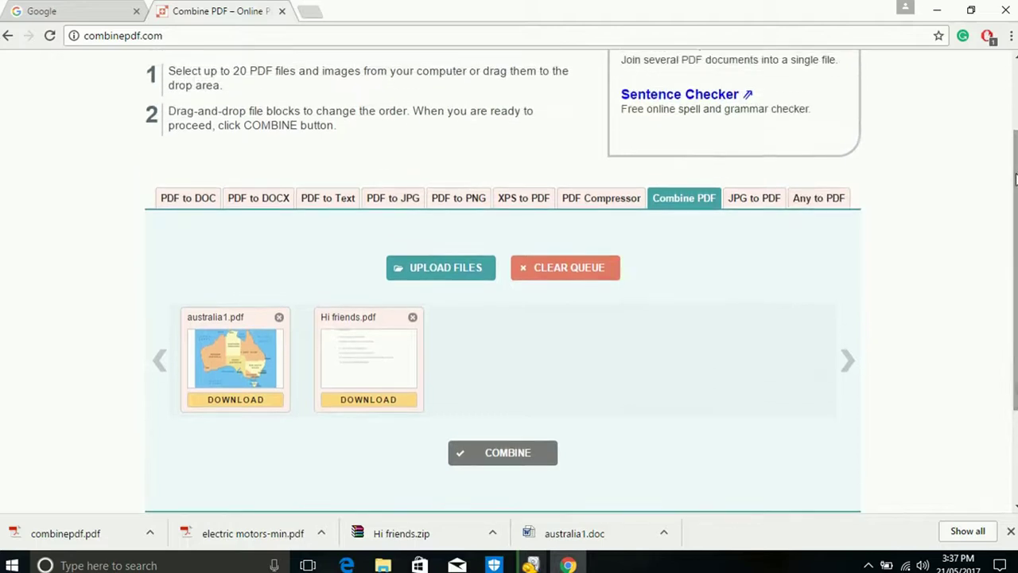
left_click(831, 204)
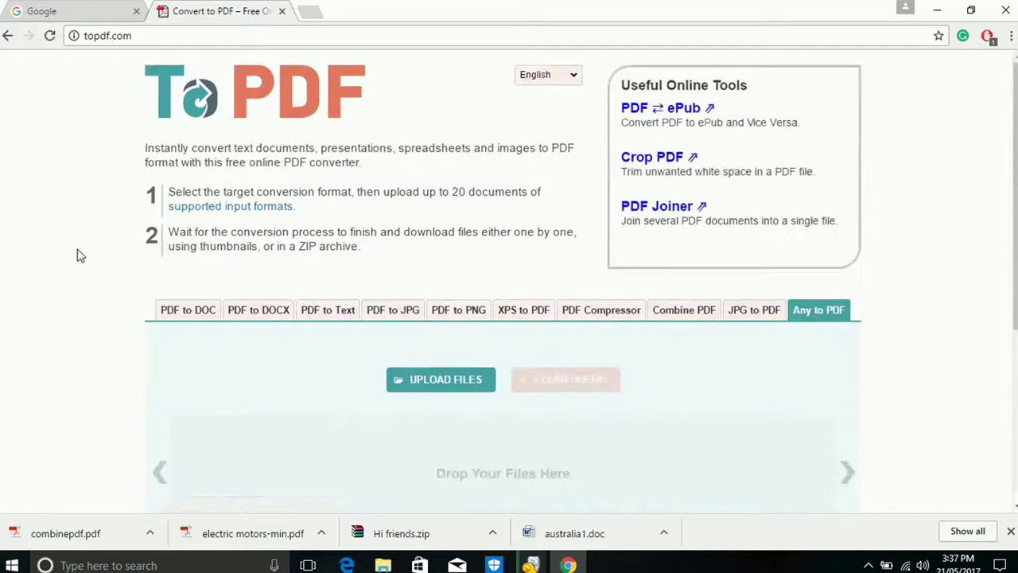
left_click(309, 13)
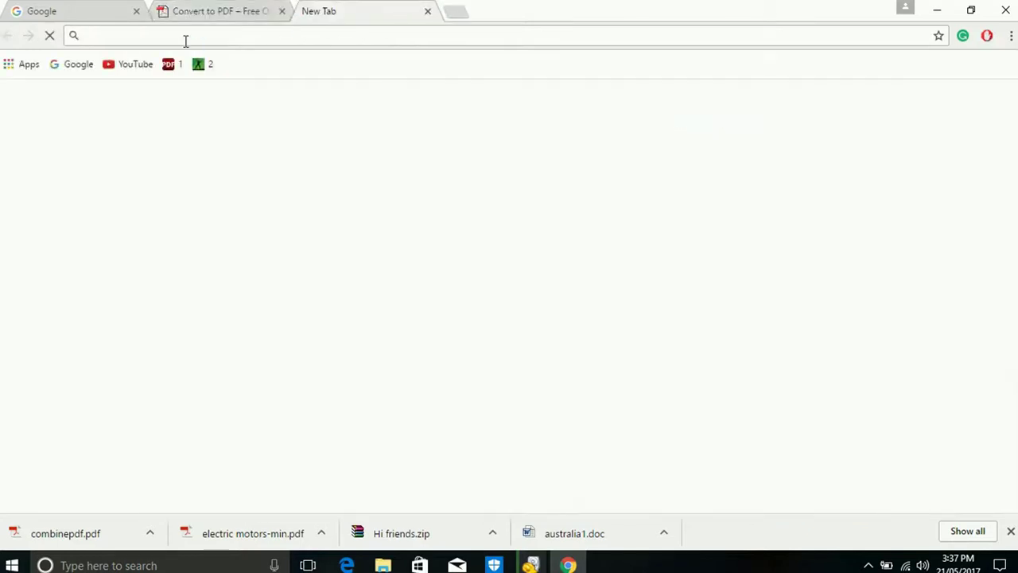
type("online")
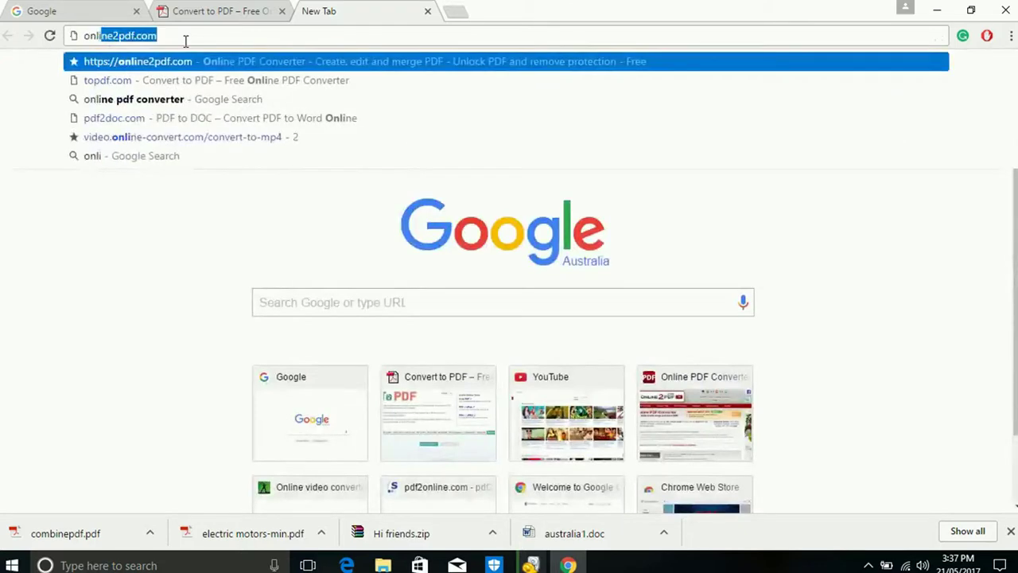
type("2")
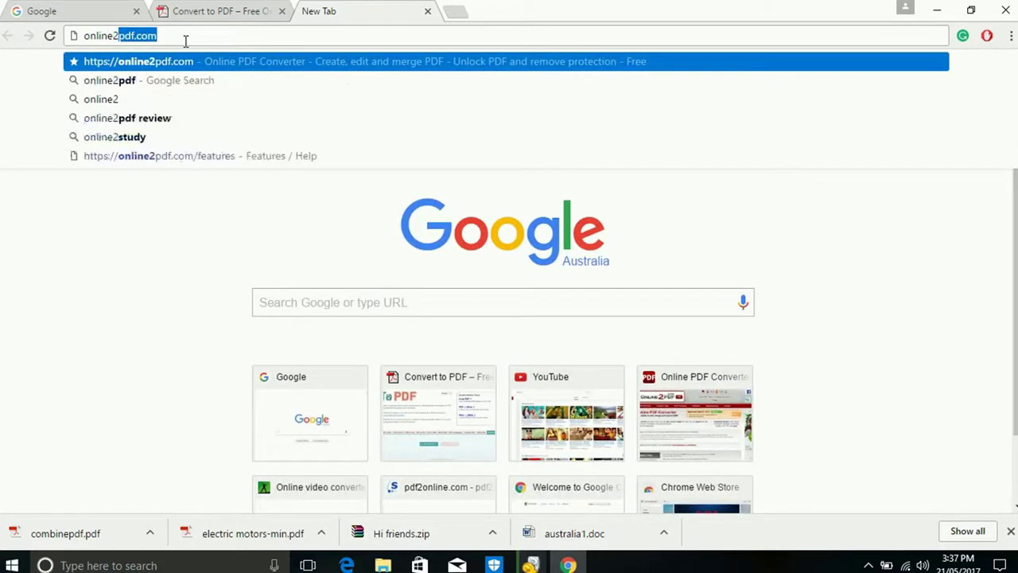
left_click(183, 64)
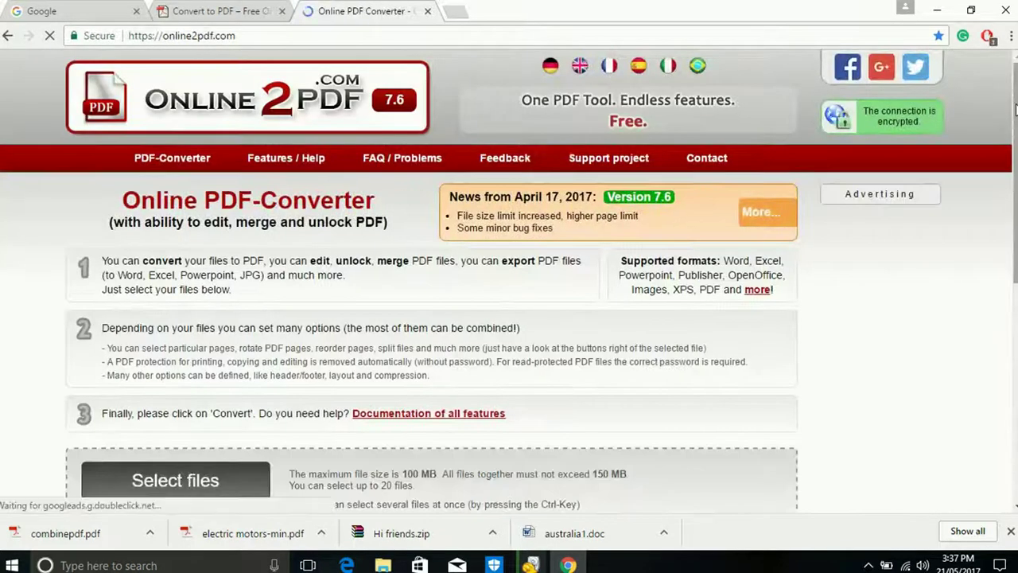
scroll(1016, 109, "down", 1)
scroll(509, 302, "down", 1)
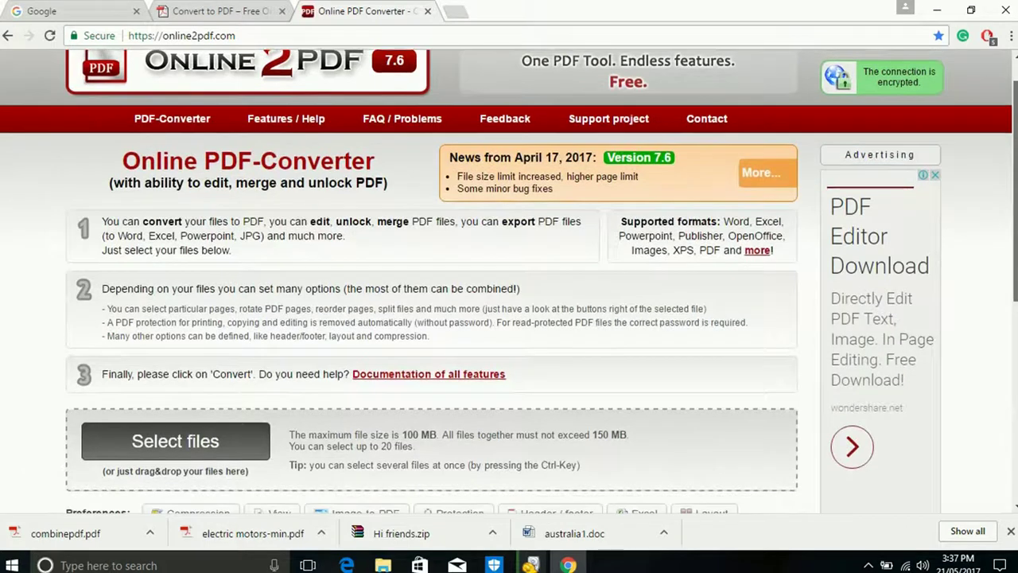
scroll(509, 303, "down", 2)
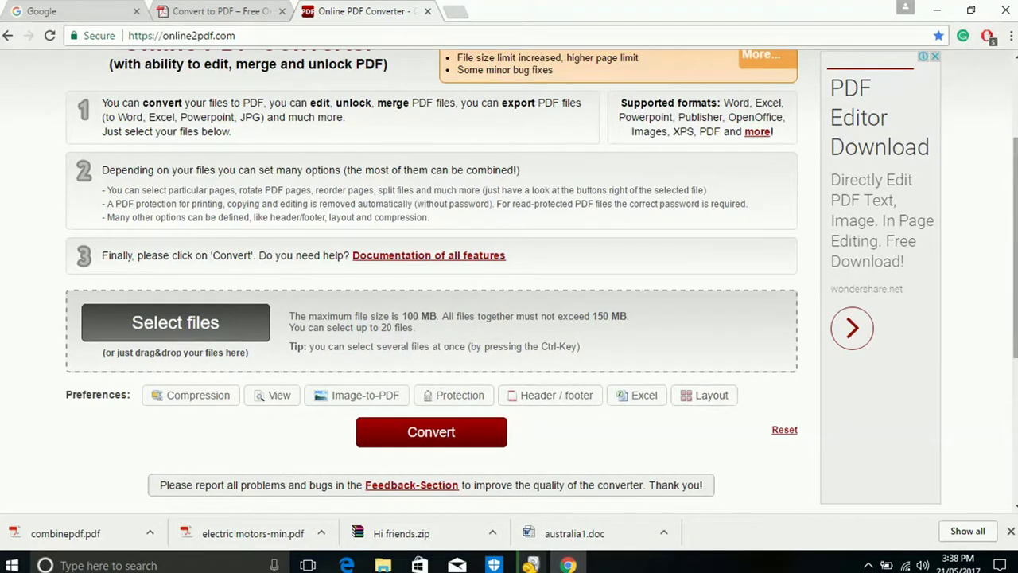
scroll(1015, 239, "down", 1)
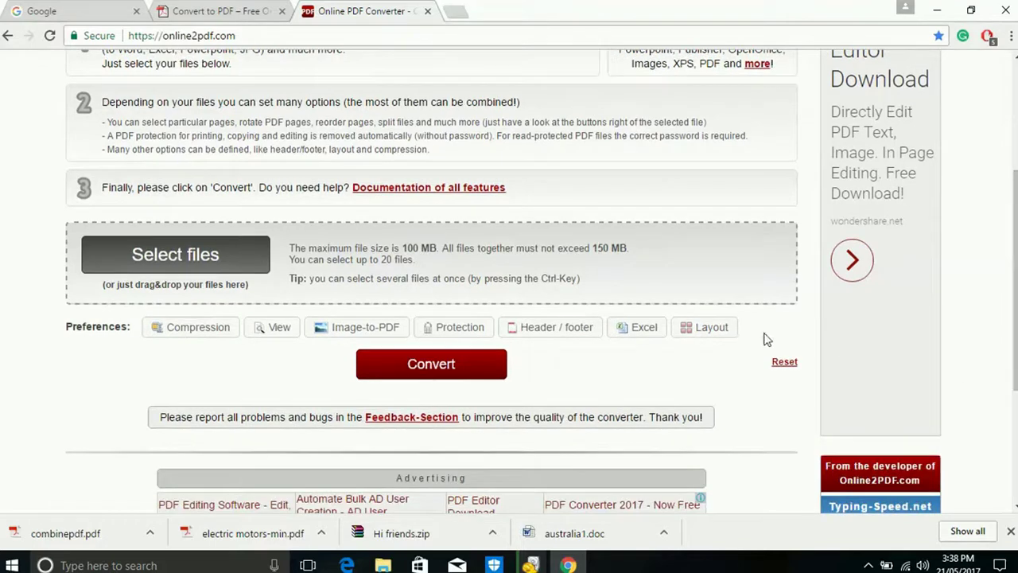
left_click(707, 330)
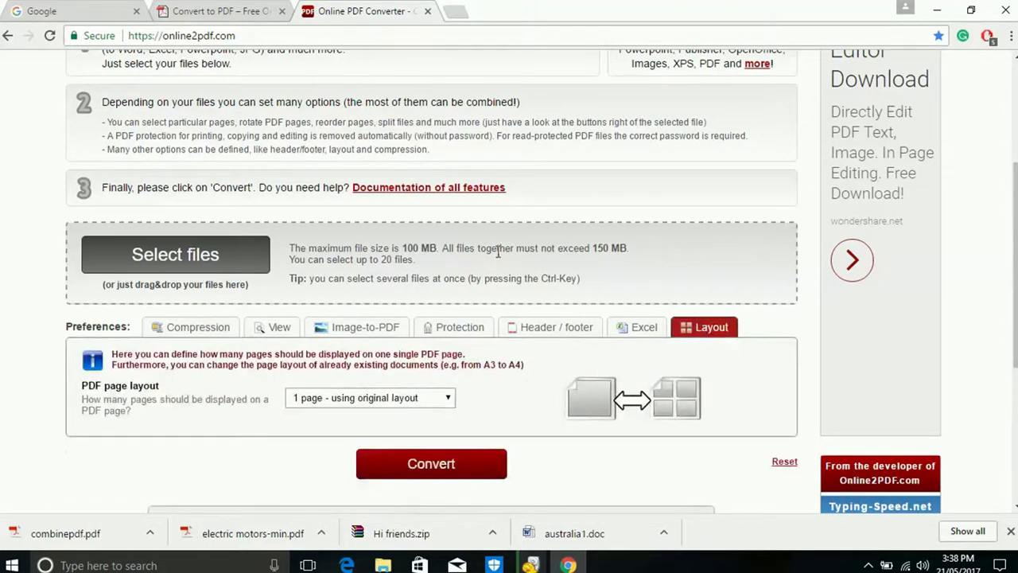
left_click(148, 264)
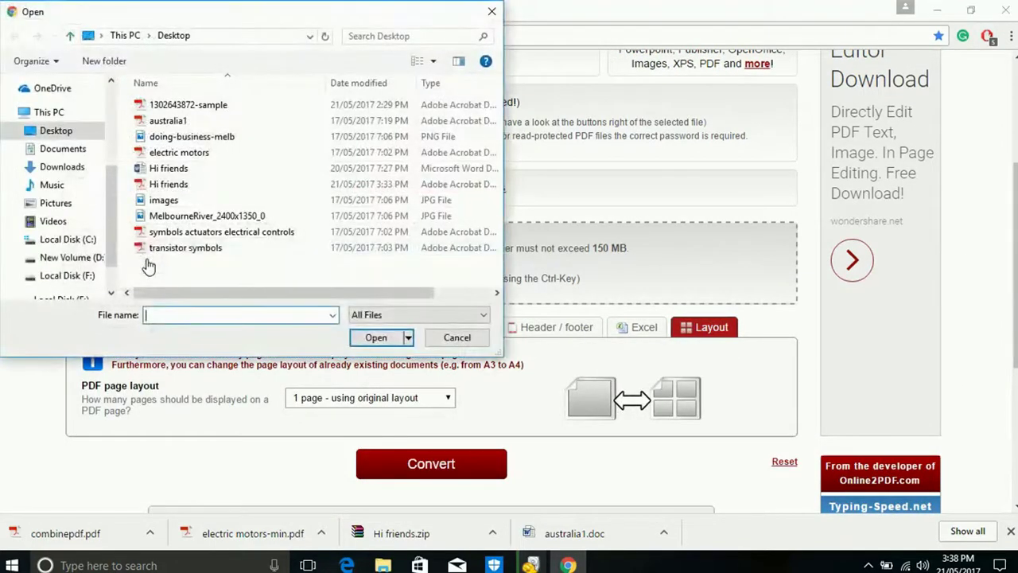
double_click(210, 105)
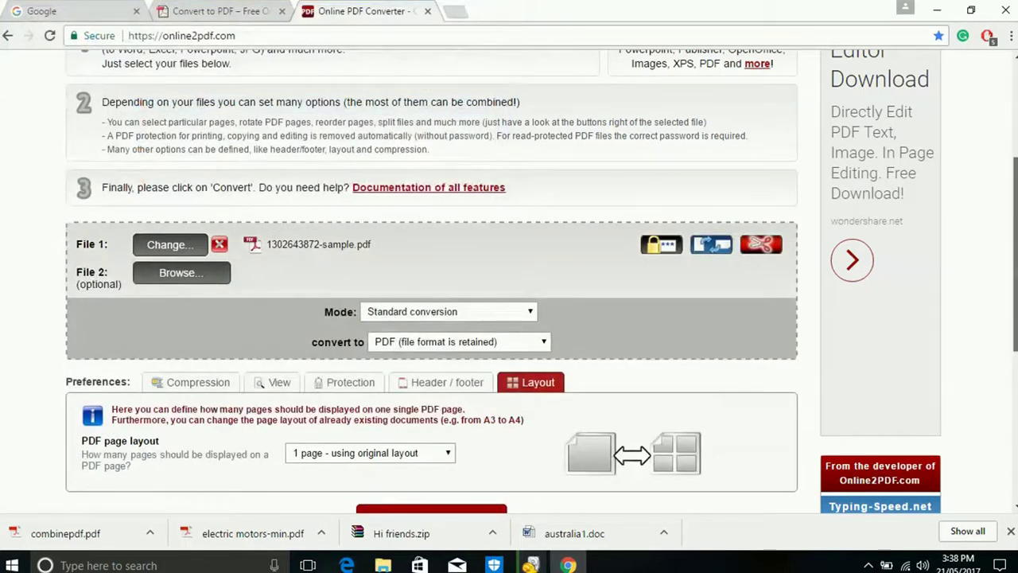
Set the PDF page layout to 4 pages per sheet and convert the file with its PDF format retained.
left_click_drag(1008, 296, 1009, 350)
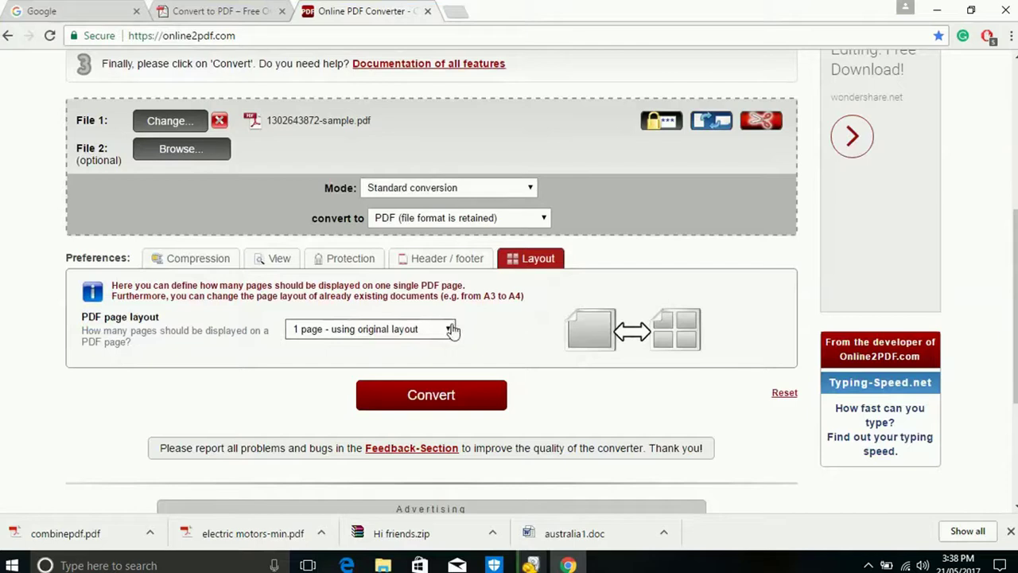
left_click(455, 328)
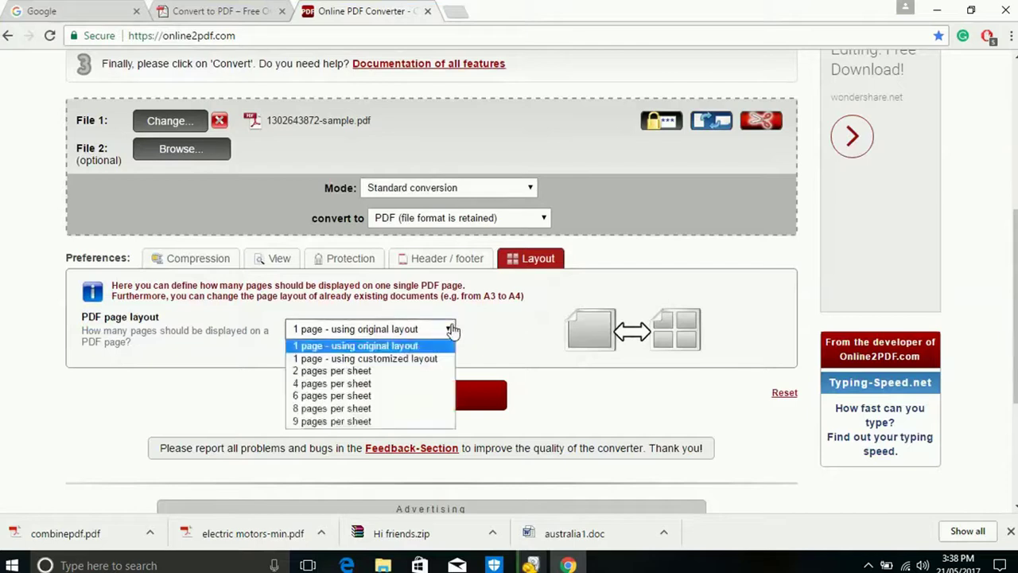
left_click(365, 384)
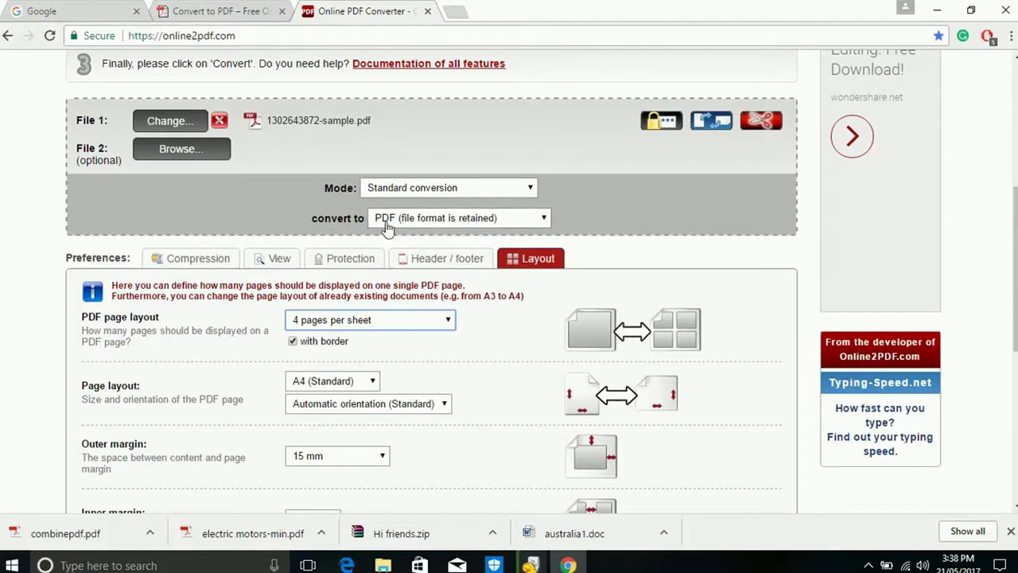
left_click(543, 218)
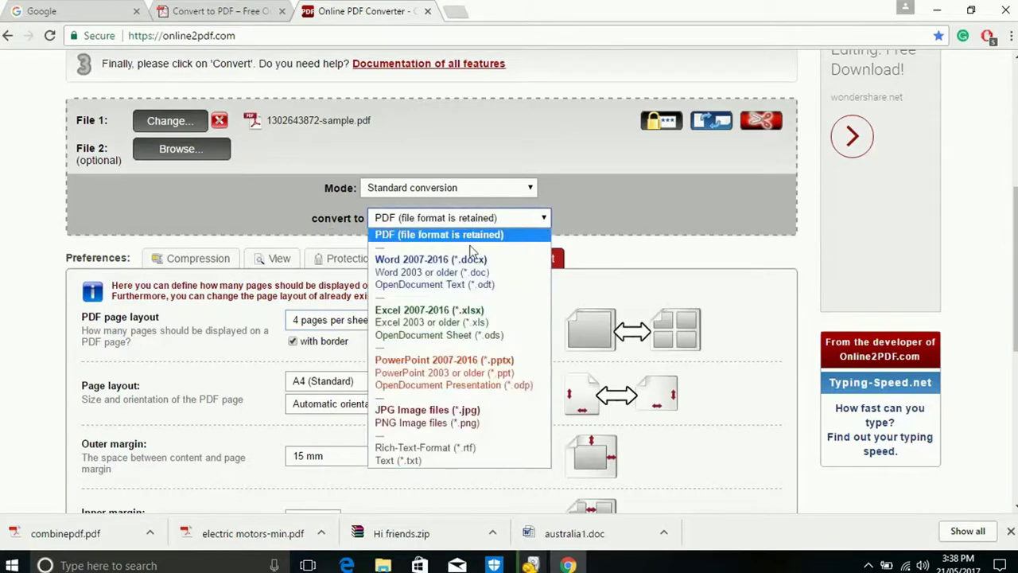
left_click(531, 219)
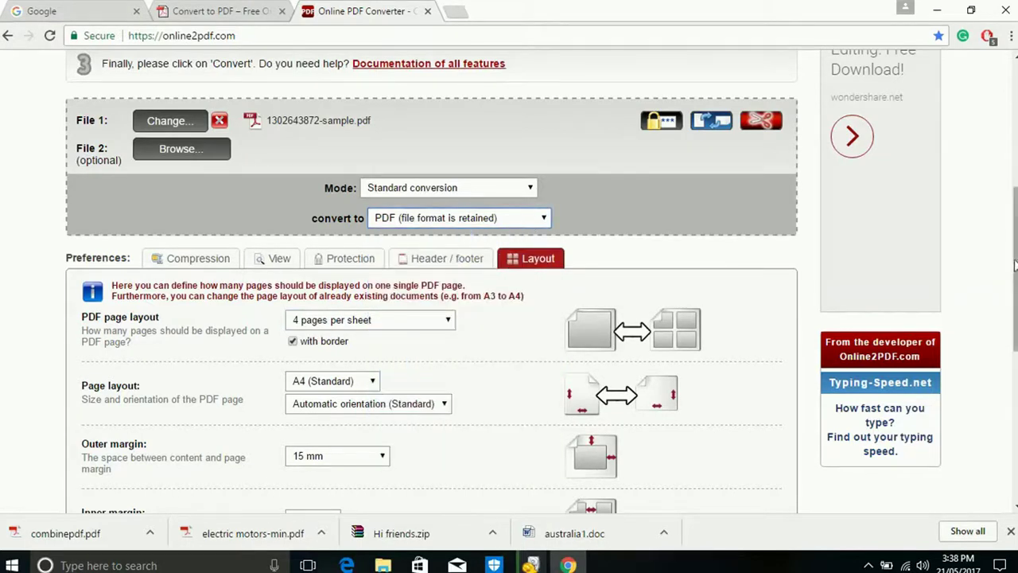
left_click_drag(1015, 265, 1009, 359)
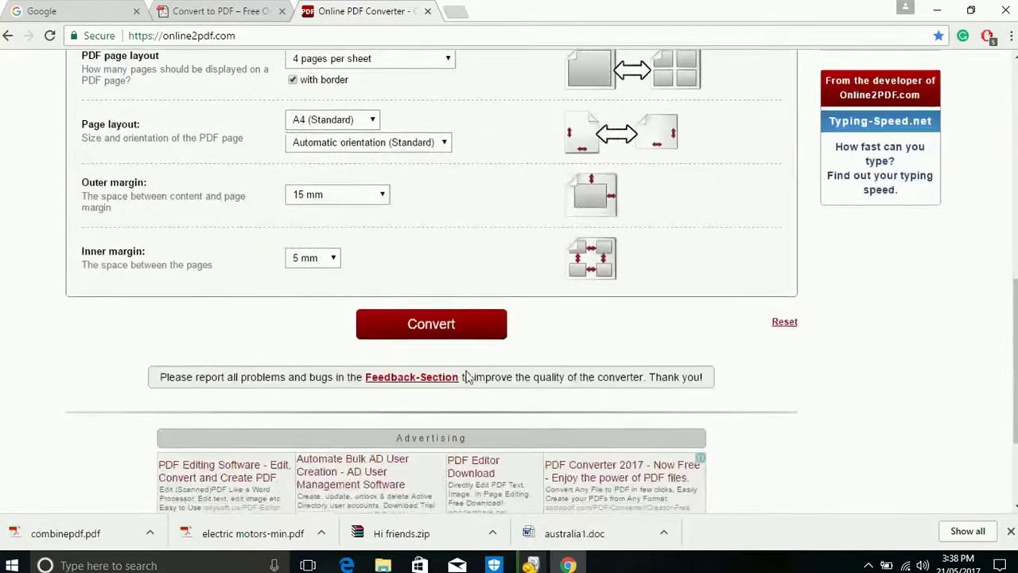
left_click(444, 326)
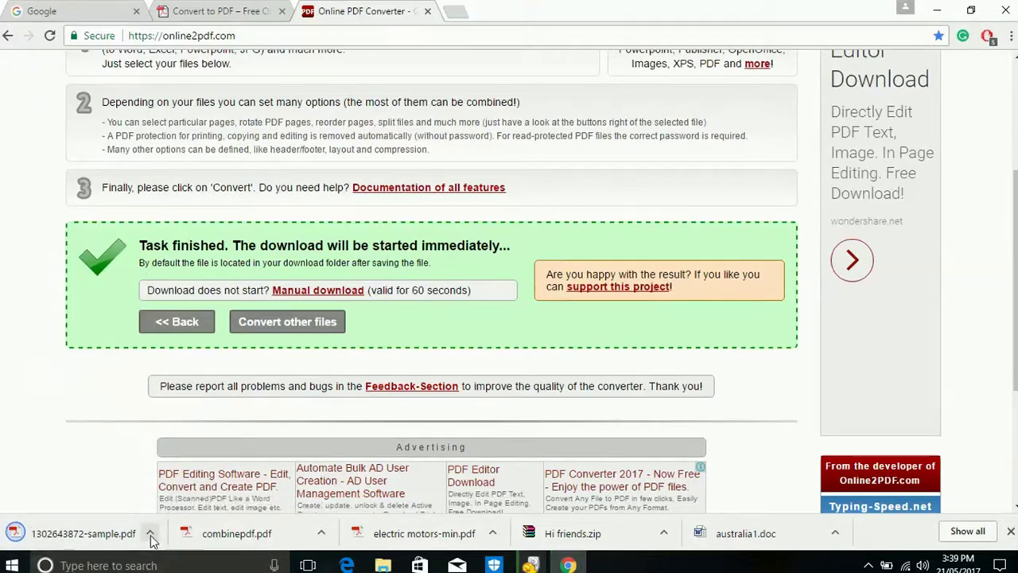
left_click(151, 536)
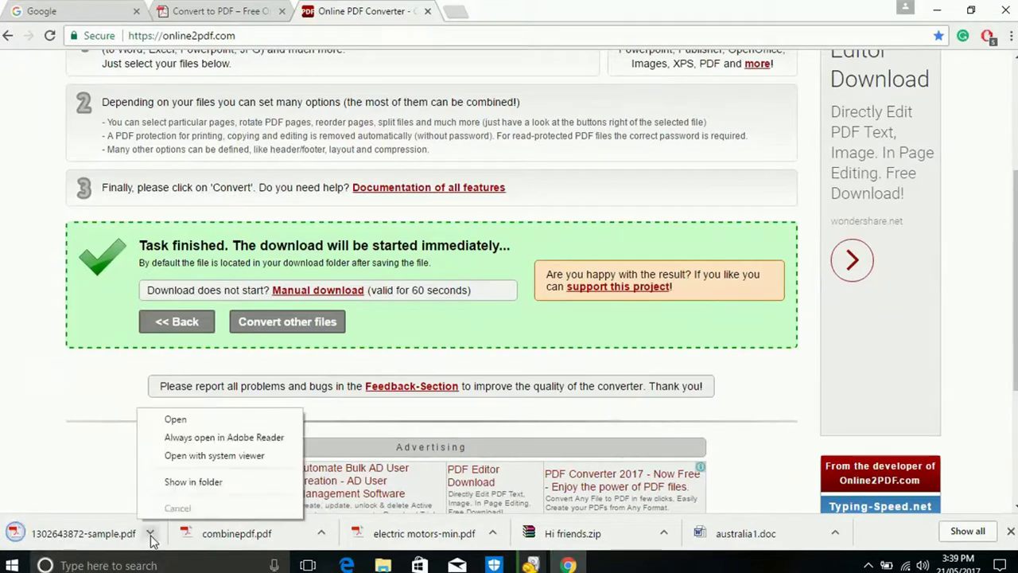
left_click(175, 484)
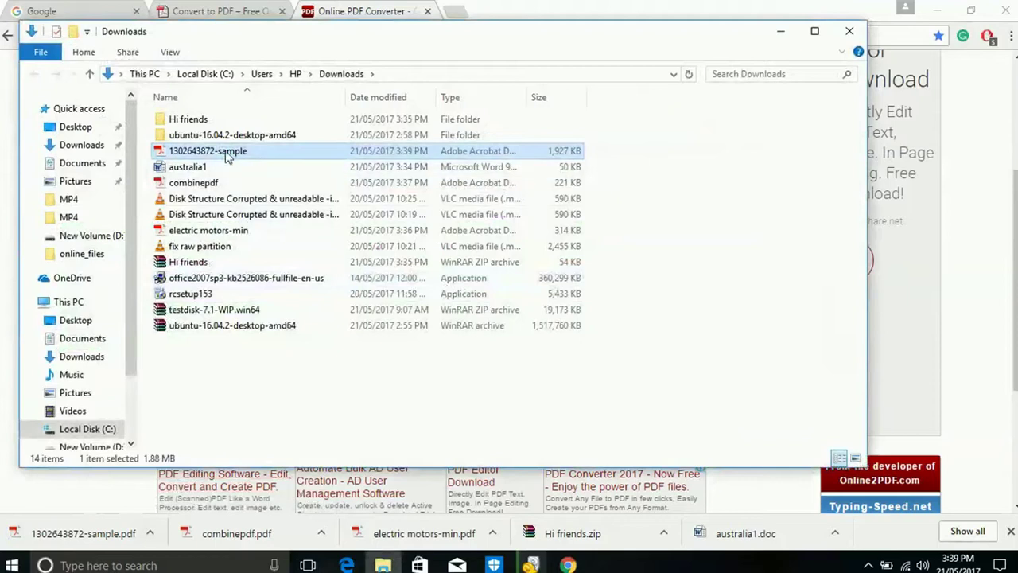
double_click(228, 153)
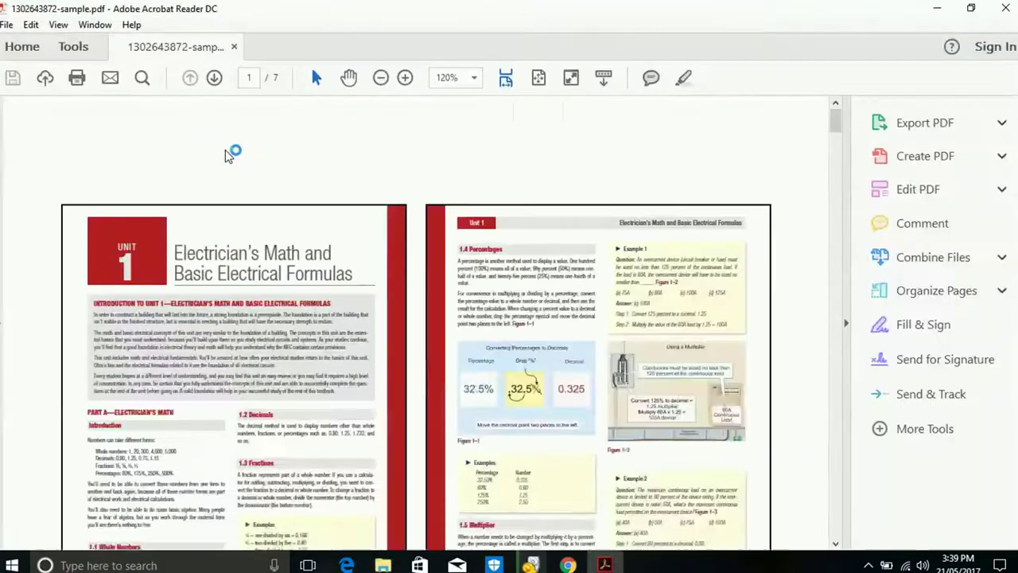
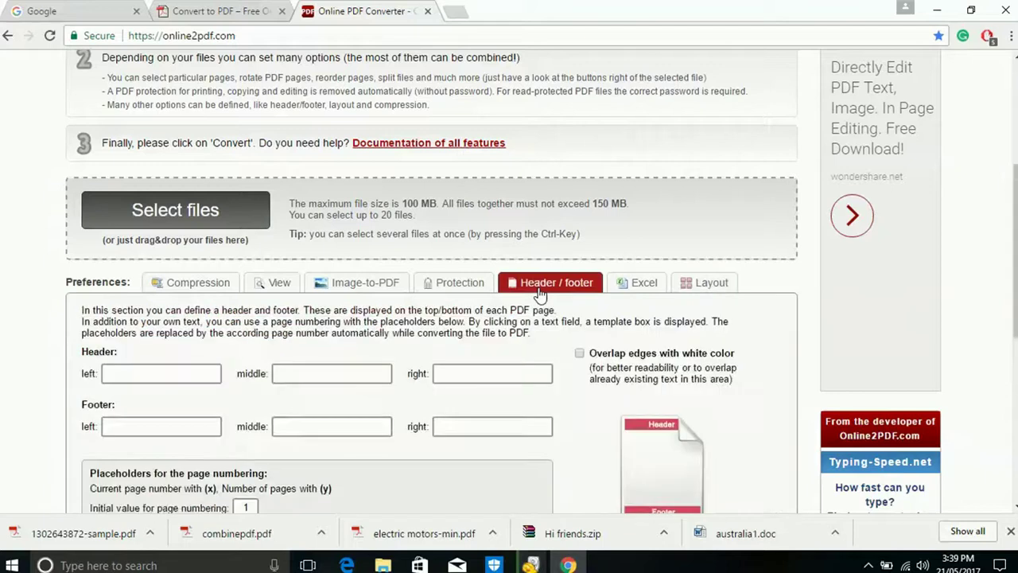
Enter "hi" as the left header and "how are you" as the left footer in the header and footer preferences.
left_click(108, 372)
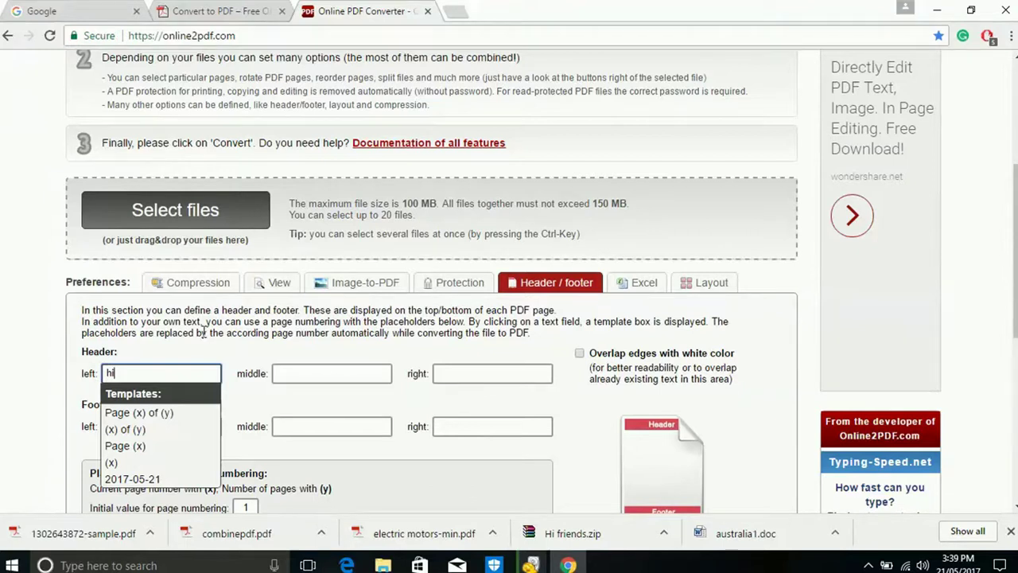
left_click(95, 405)
left_click(109, 426)
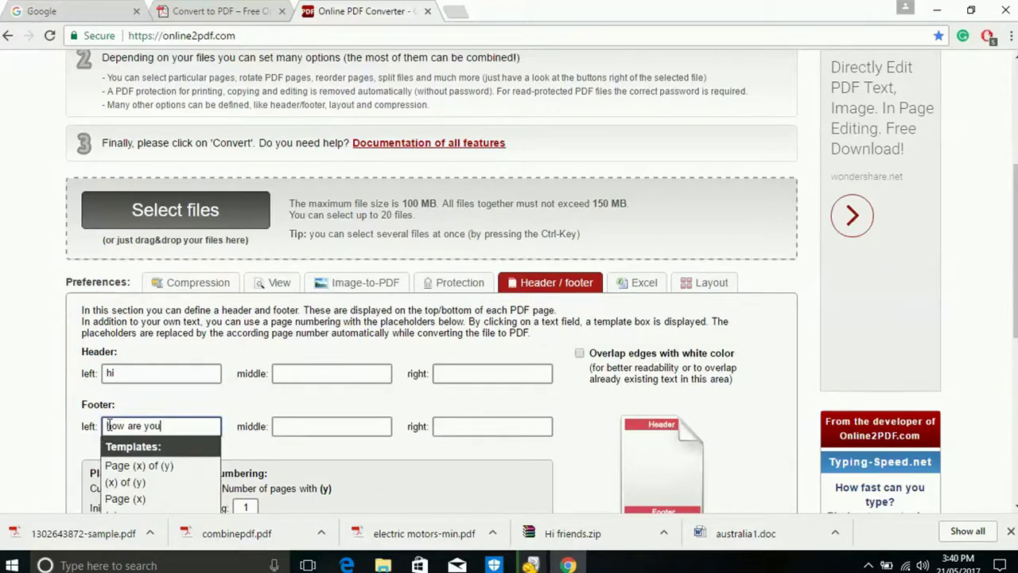
left_click(94, 400)
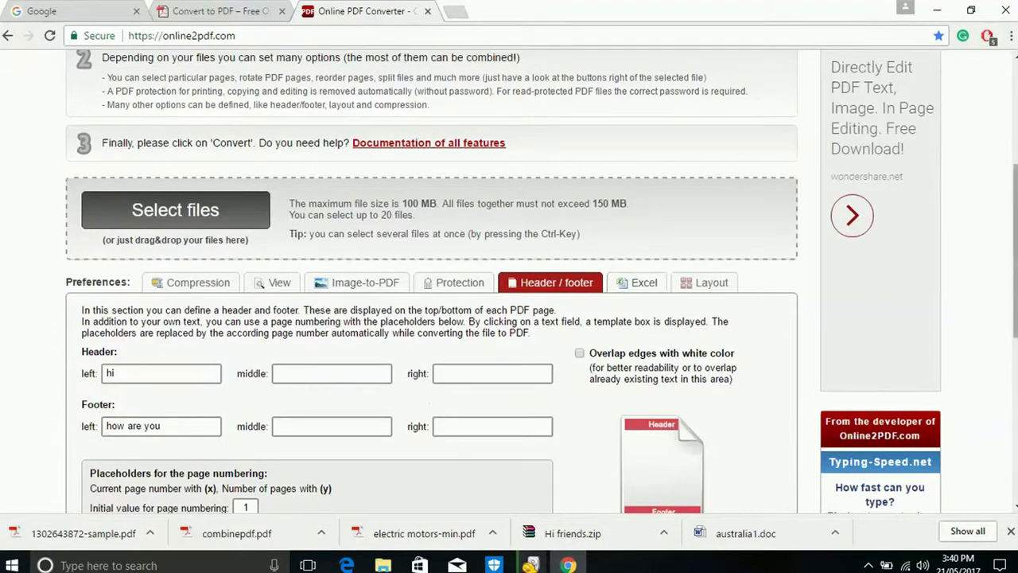
mouse_move(1015, 239)
left_mouse_down()
mouse_move(1015, 221)
mouse_move(1015, 281)
mouse_move(1015, 250)
left_mouse_up()
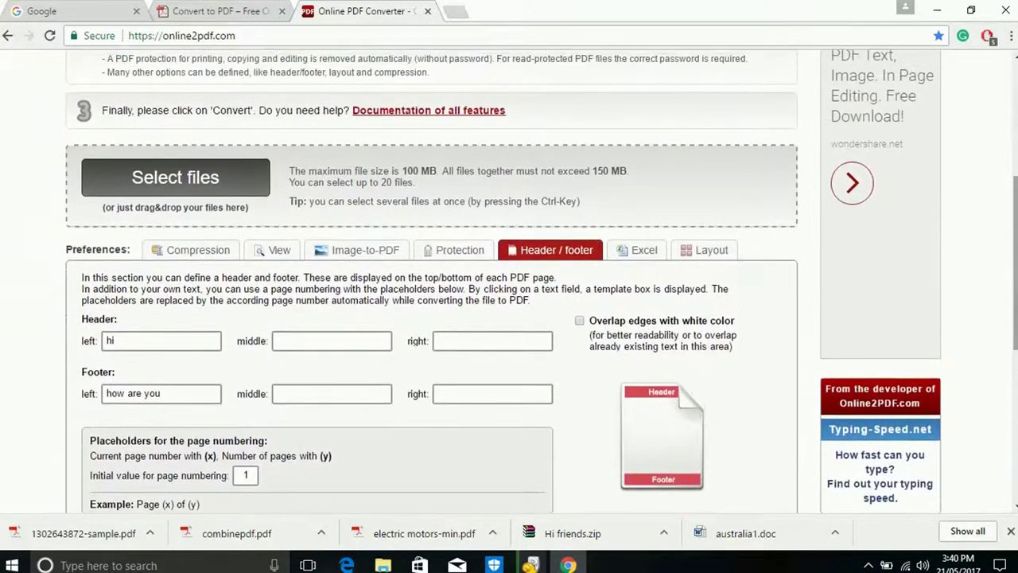
left_click(224, 182)
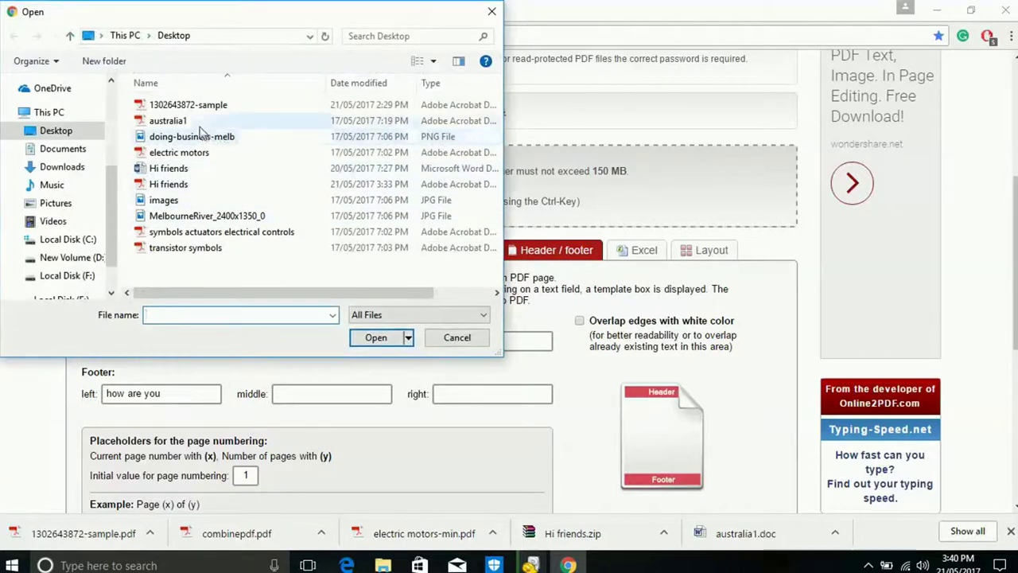
double_click(205, 112)
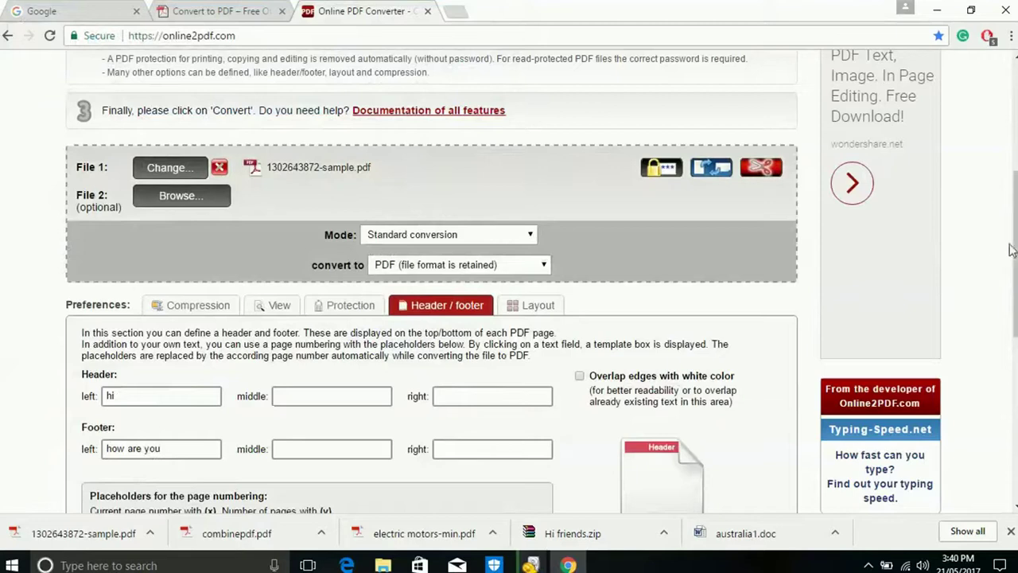
scroll(535, 355, "down", 5)
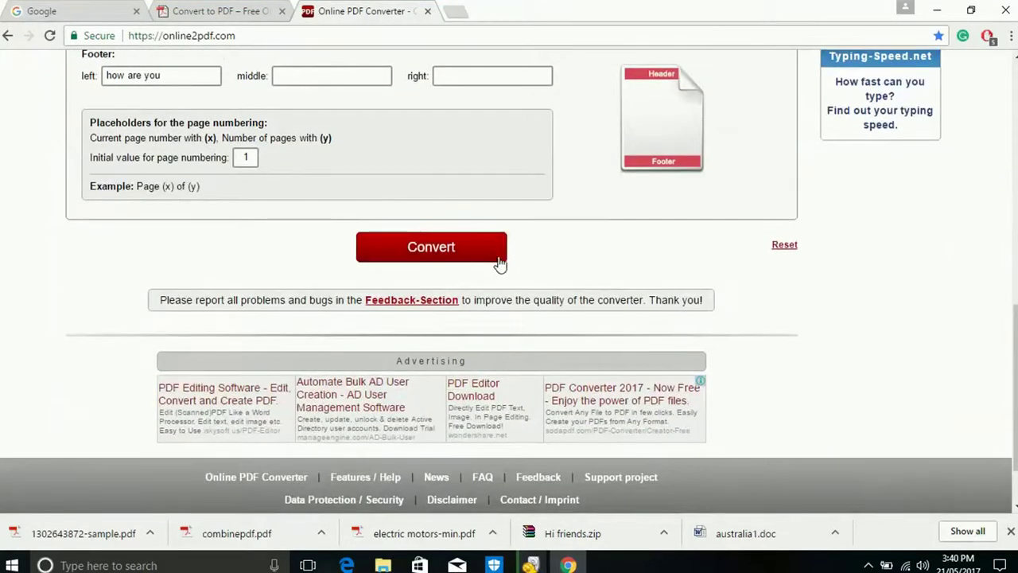
left_click(452, 256)
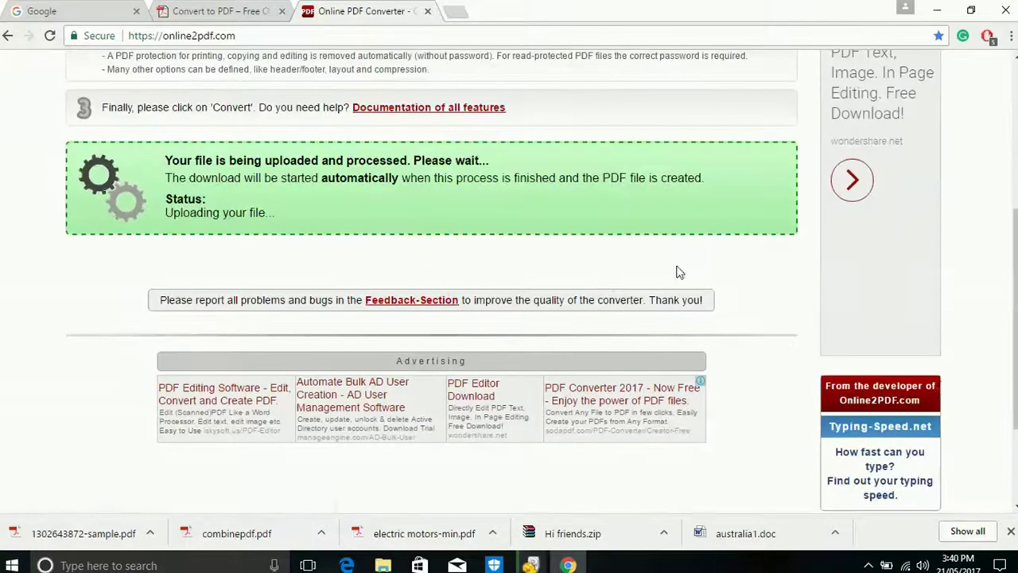
scroll(1015, 324, "up", 2)
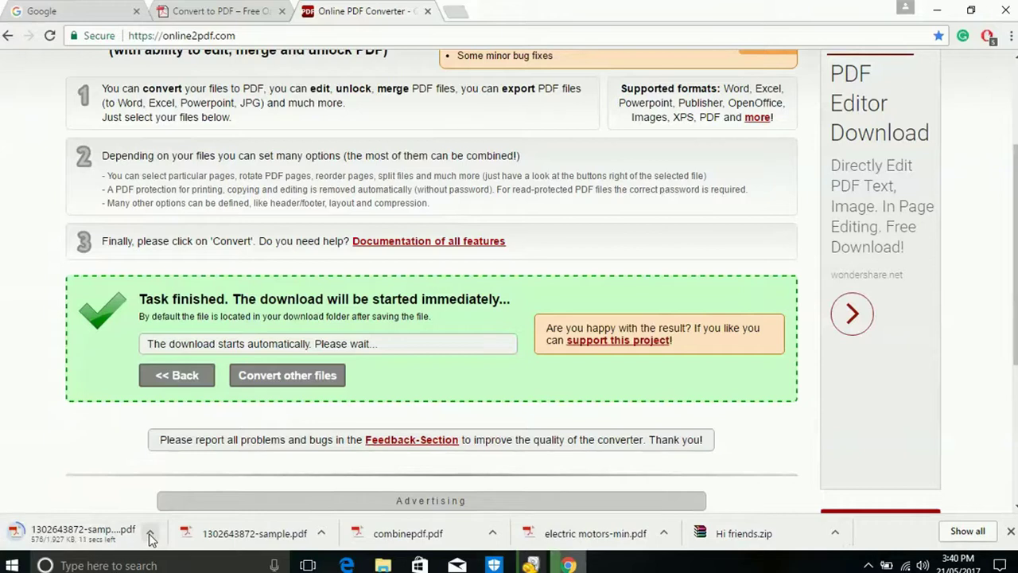
left_click(151, 534)
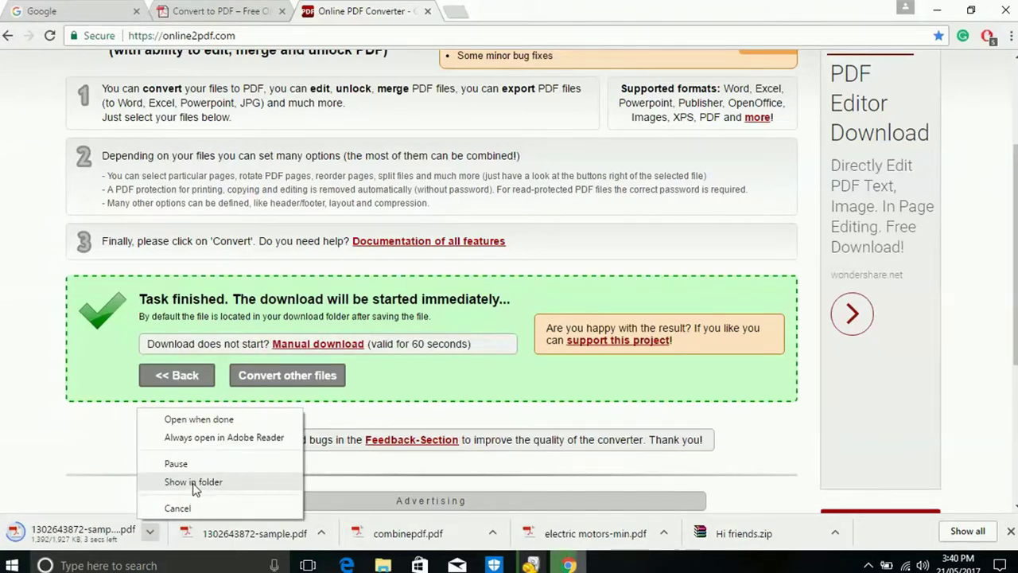
left_click(193, 483)
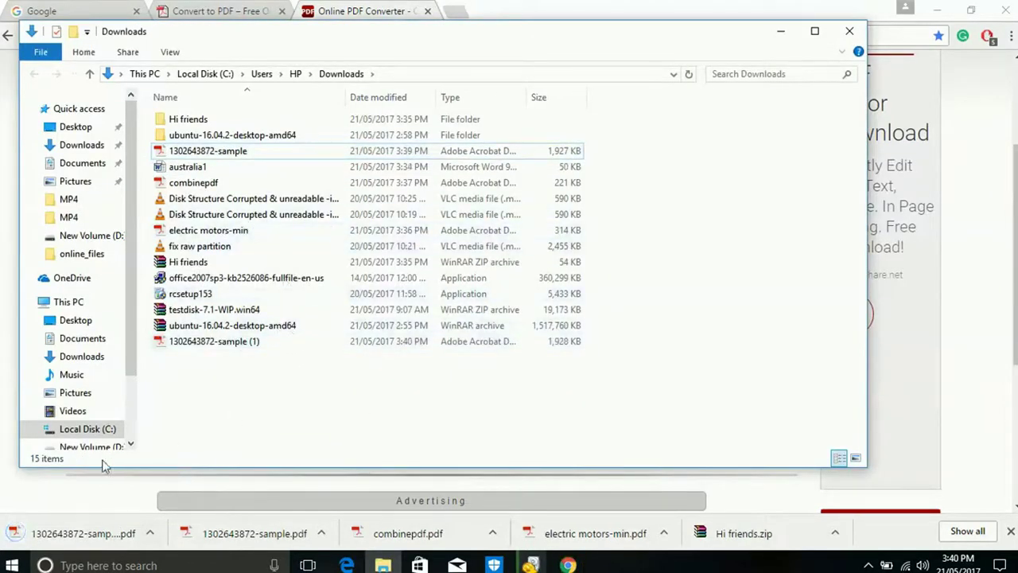
left_click(148, 534)
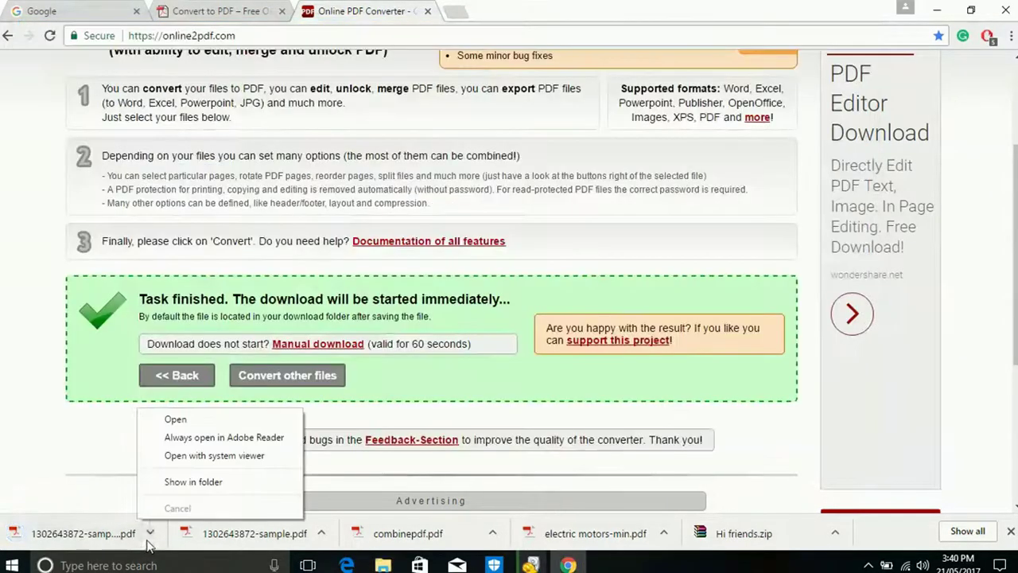
left_click(178, 483)
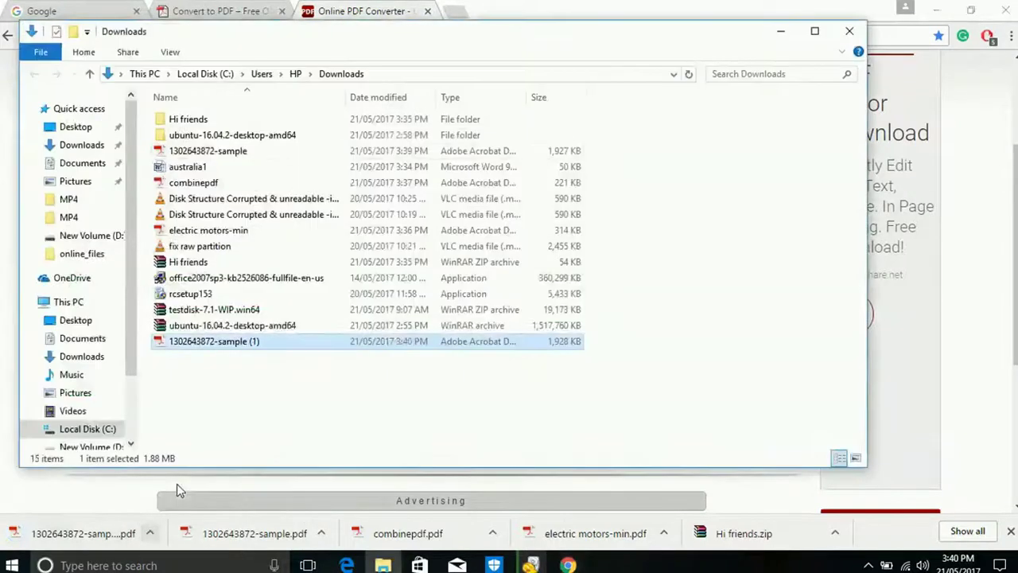
double_click(241, 349)
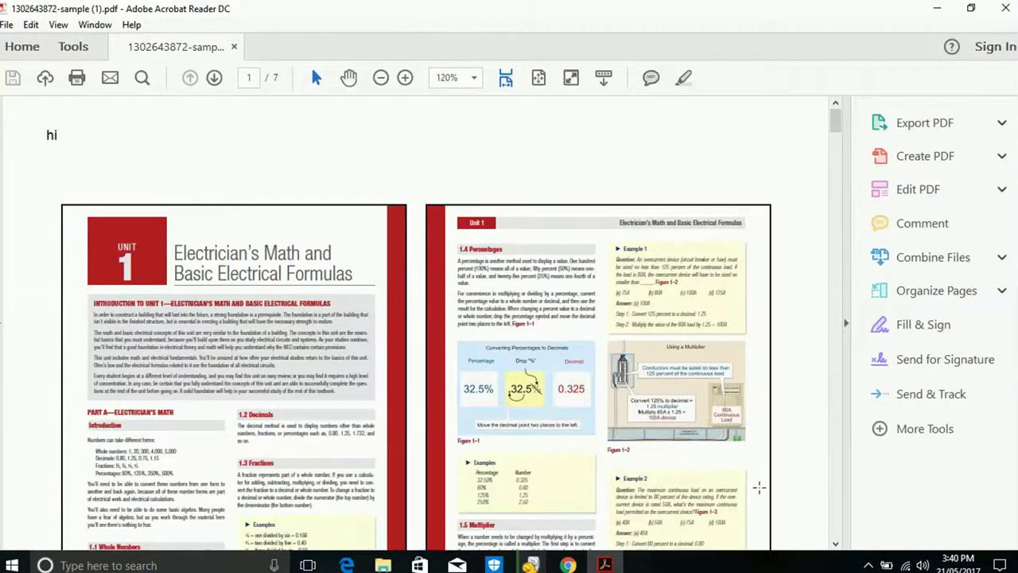
Examine the header and footer text across the pages of the converted PDF and close the document.
left_click(836, 544)
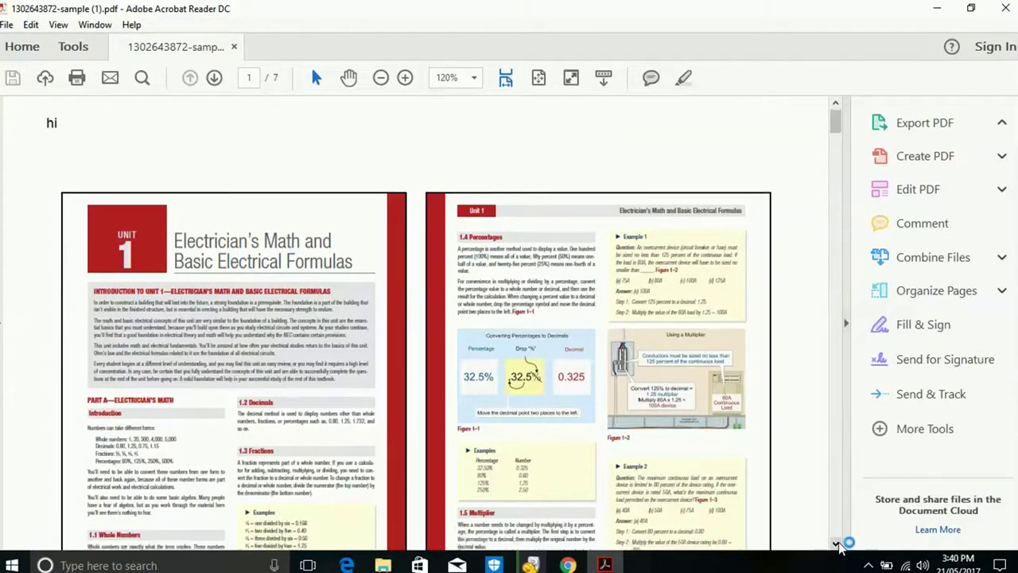
scroll(839, 546, "down", 10)
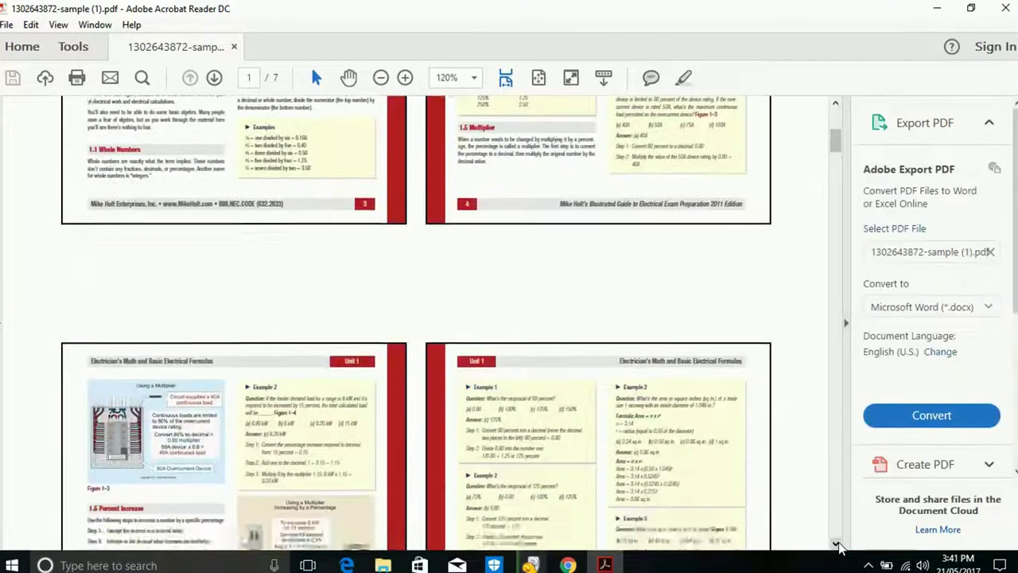
scroll(839, 546, "down", 10)
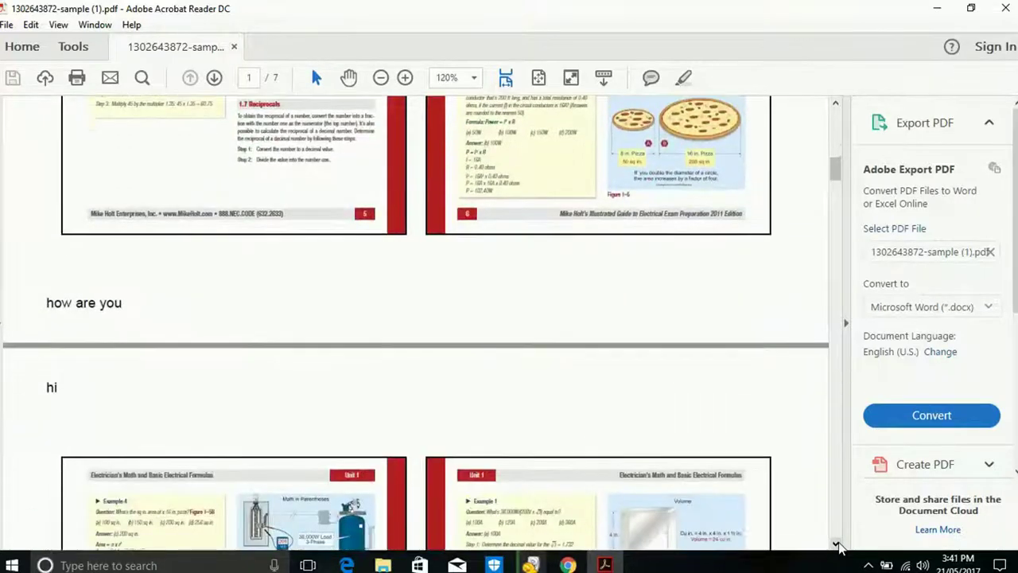
scroll(839, 546, "down", 10)
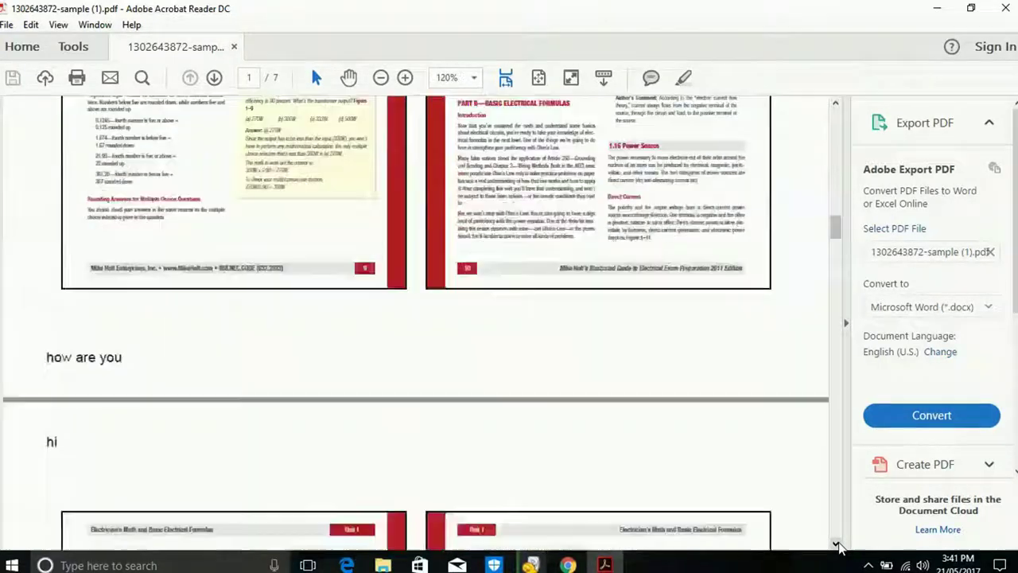
scroll(839, 546, "down", 10)
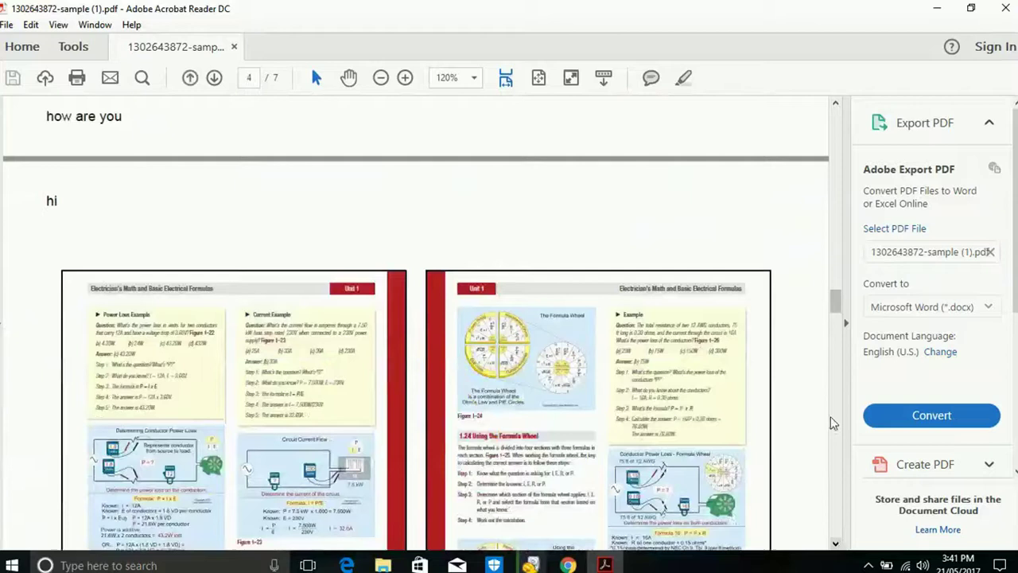
left_click(1006, 10)
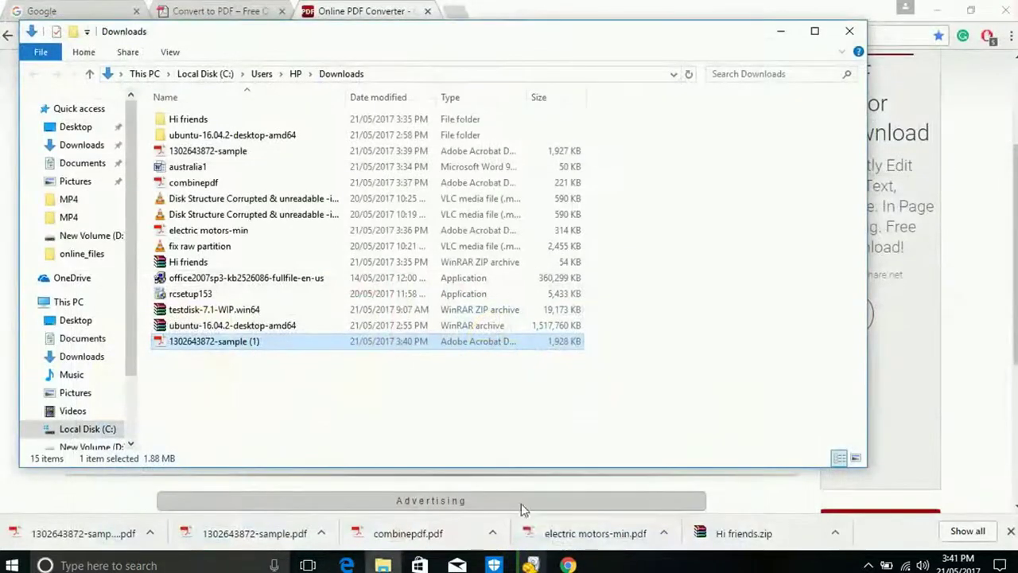
Return to the online2pdf.com conversion settings in Chrome and enable the password for opening in the protection preferences.
left_click(568, 564)
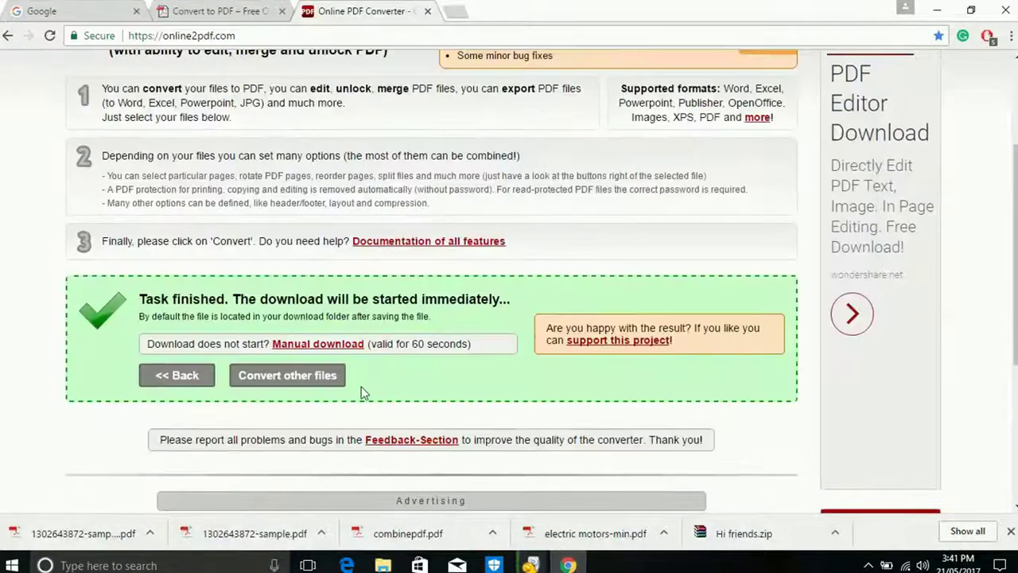
left_click(182, 379)
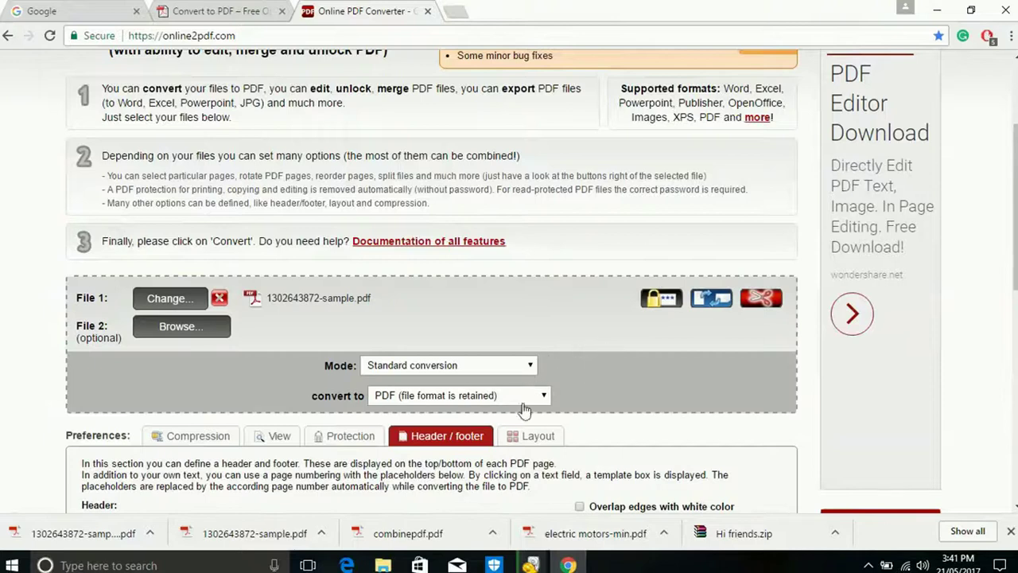
left_click(356, 440)
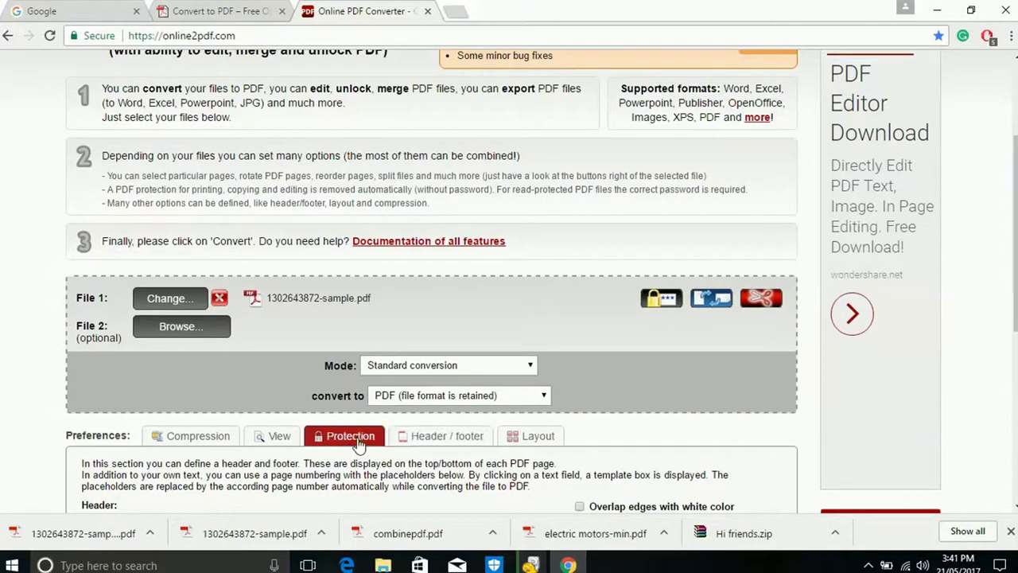
left_click_drag(1016, 258, 1013, 297)
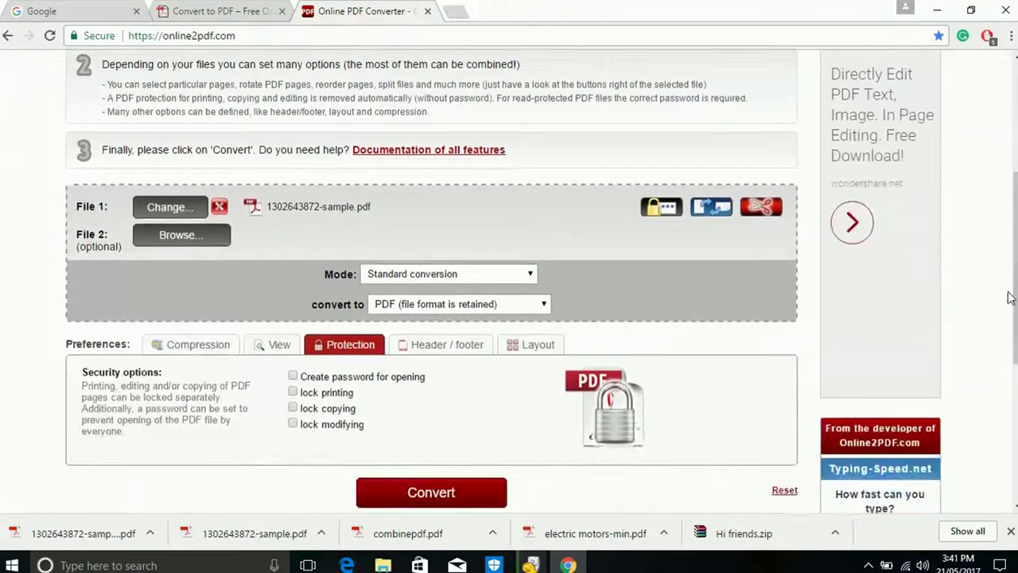
left_click(294, 377)
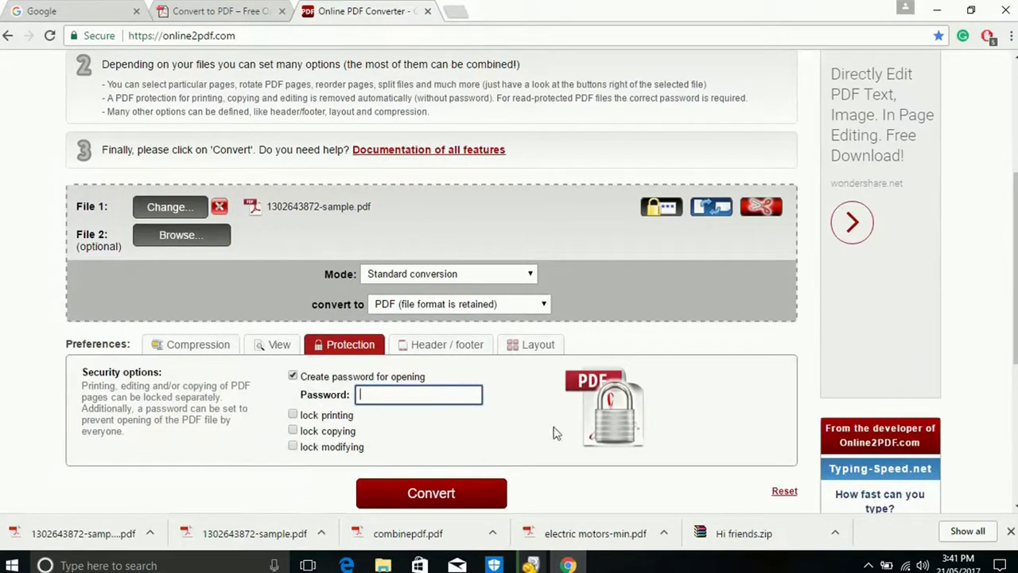
scroll(503, 281, "up", 3)
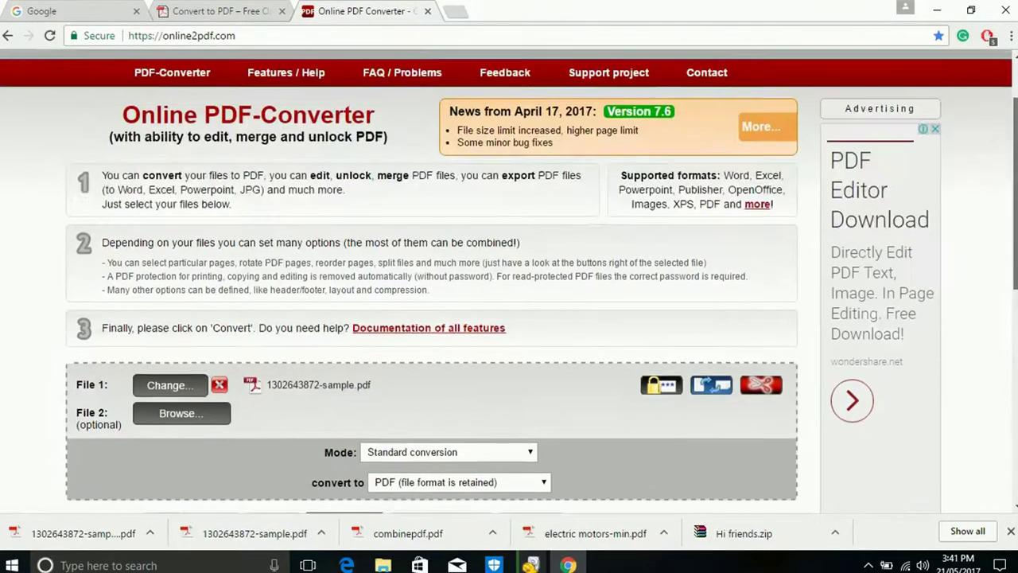